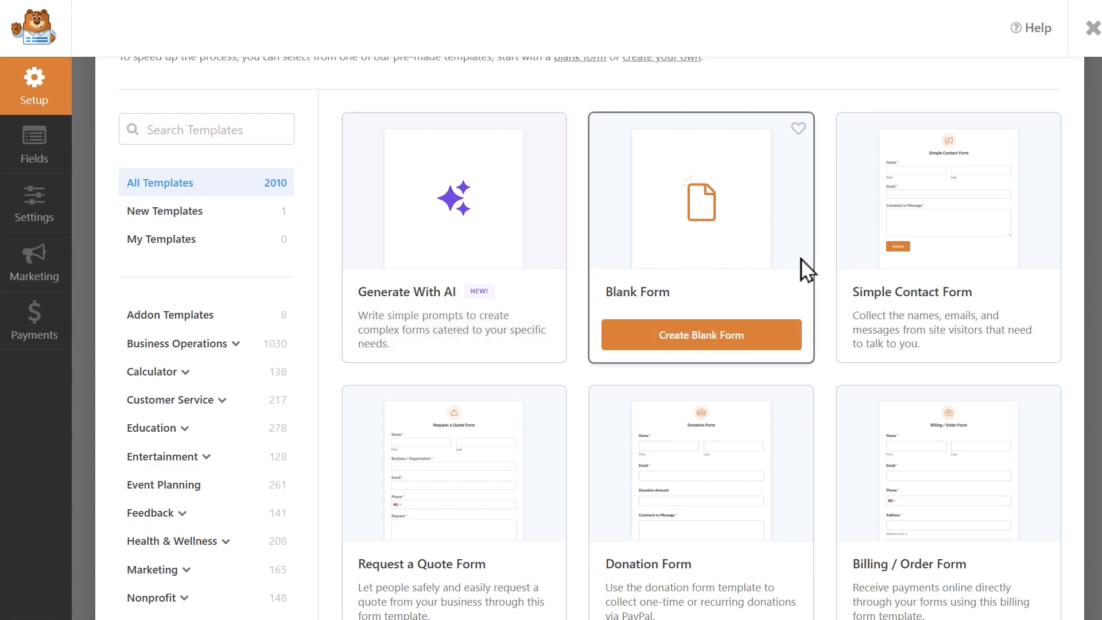
# - Create a form from the Simple Contact Form template and add a File Upload field between Email and Comment or Message
pyautogui.moveTo(889, 295)
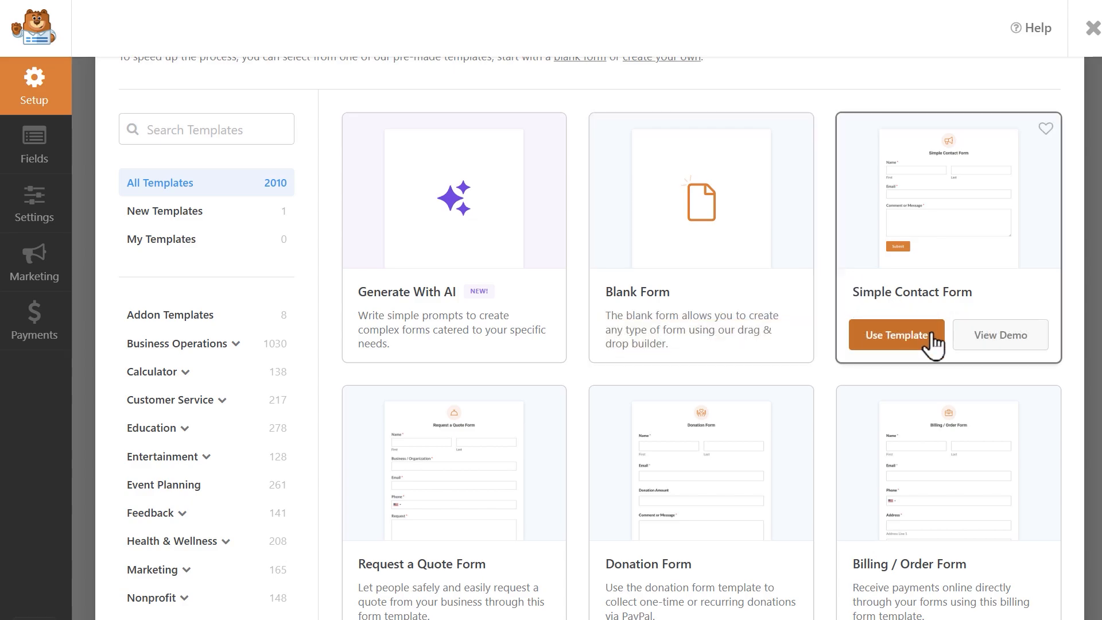
pyautogui.click(896, 335)
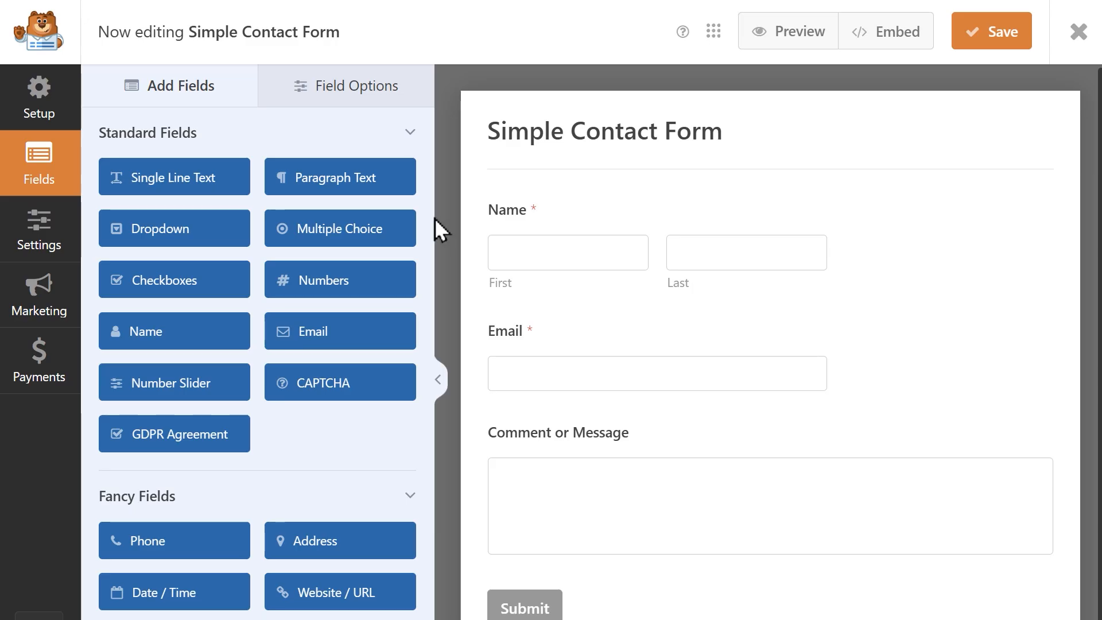
pyautogui.moveTo(425, 230); pyautogui.dragTo(446, 386)
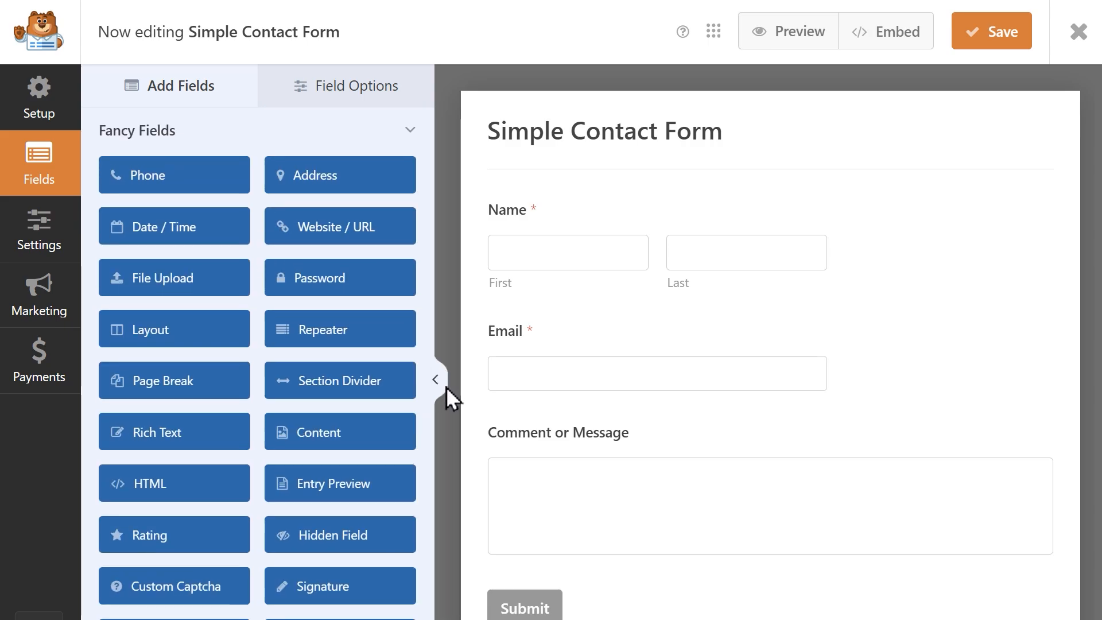
pyautogui.moveTo(285, 275); pyautogui.dragTo(540, 411)
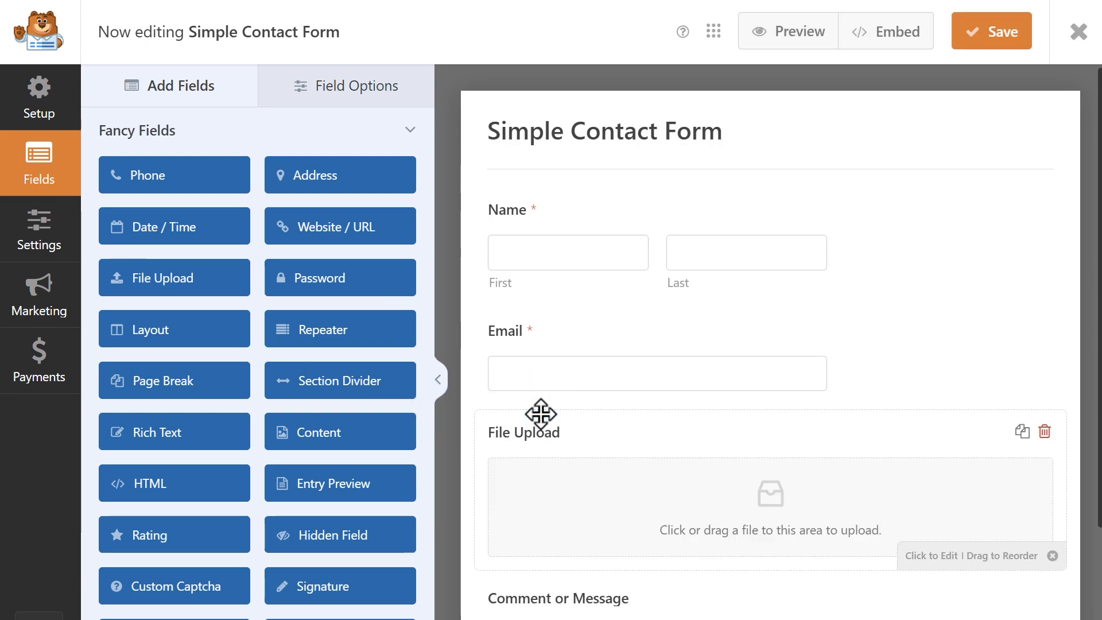
# - Open the File Upload field's options and set its description to "Upload your document here."
pyautogui.click(542, 427)
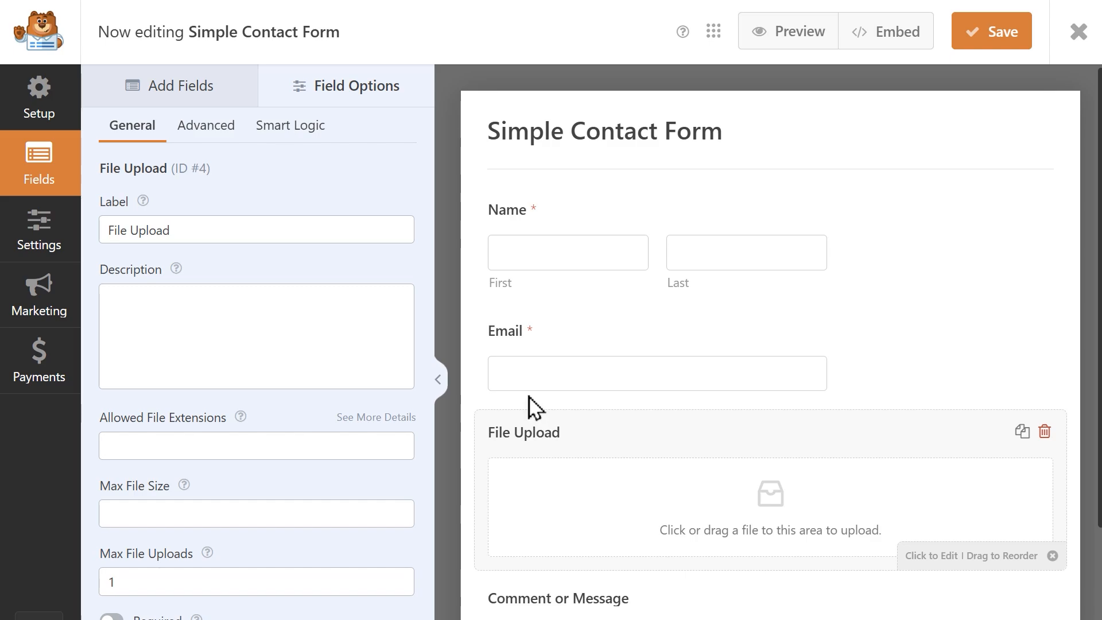
pyautogui.click(400, 224)
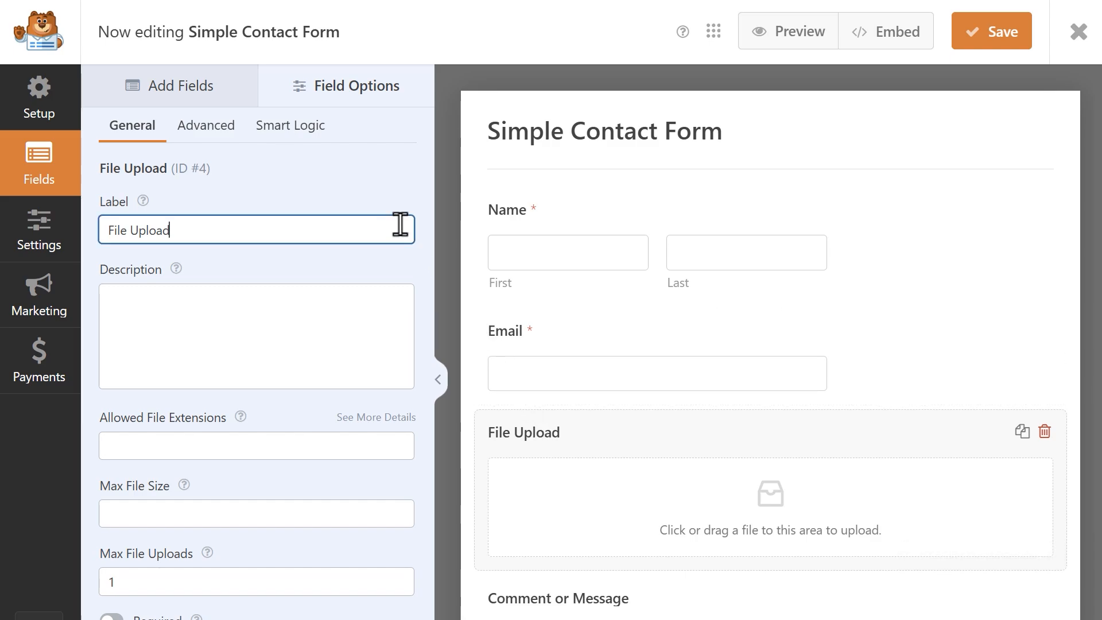
pyautogui.click(377, 313)
pyautogui.write('Upload')
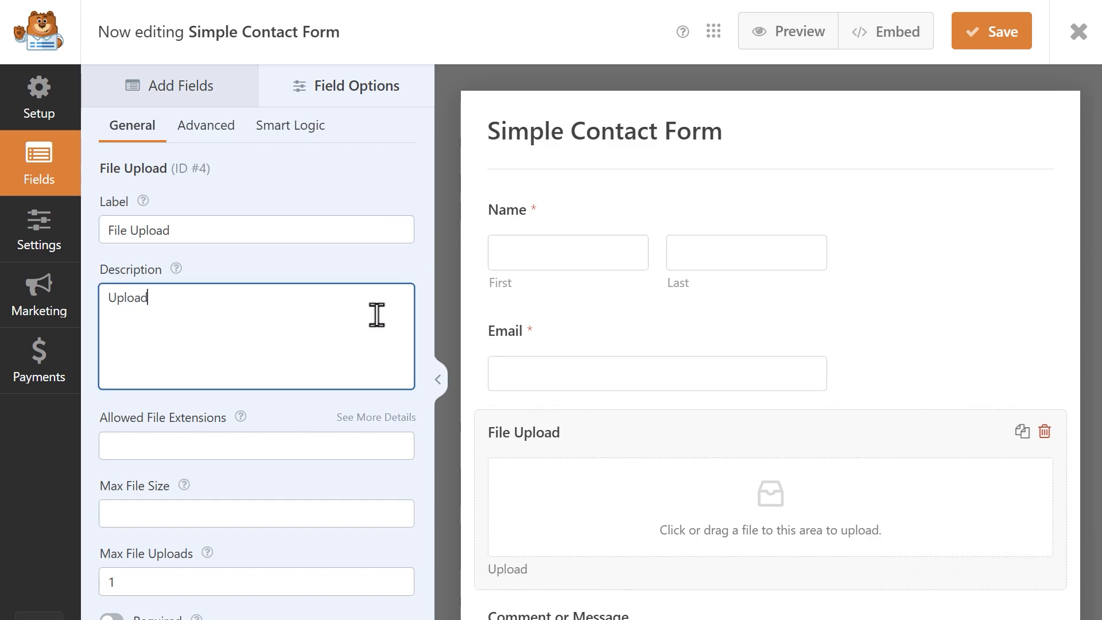
pyautogui.write(' your document here.')
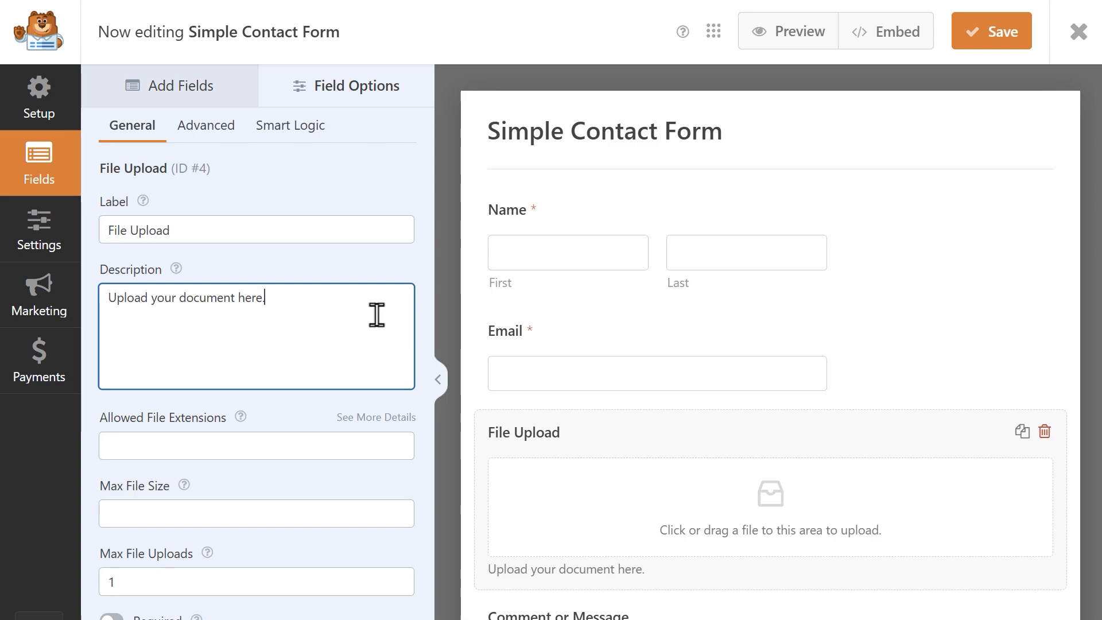
# - Try limiting the File Upload field's allowed extensions to ".pdf,.docx,.txt", and clear the entry again
pyautogui.click(319, 449)
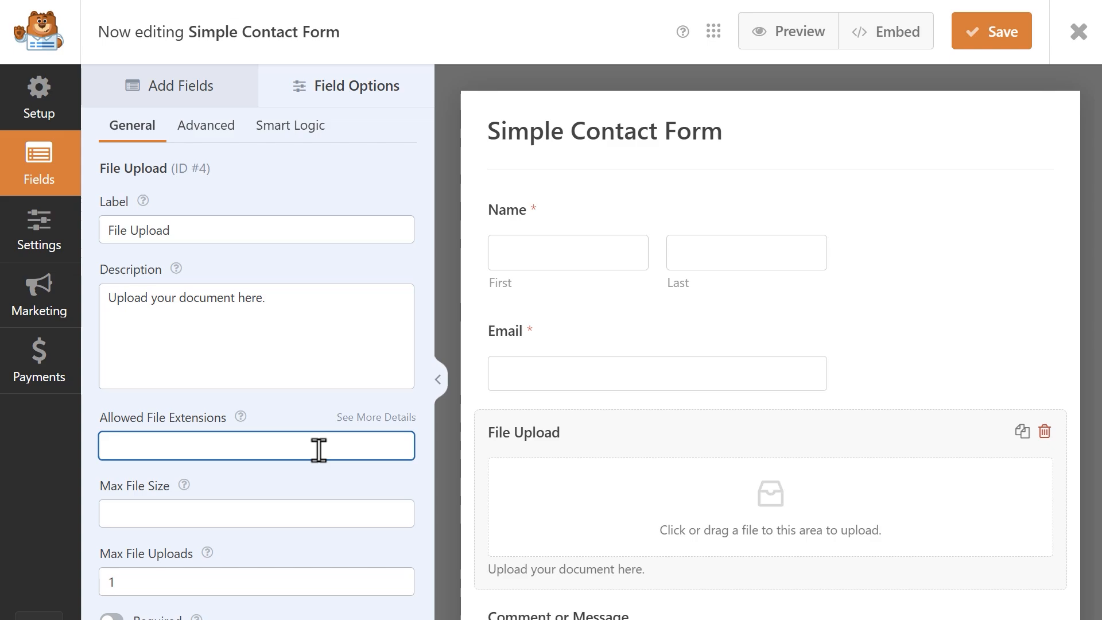
pyautogui.write('.pdf,.docx,.txt')
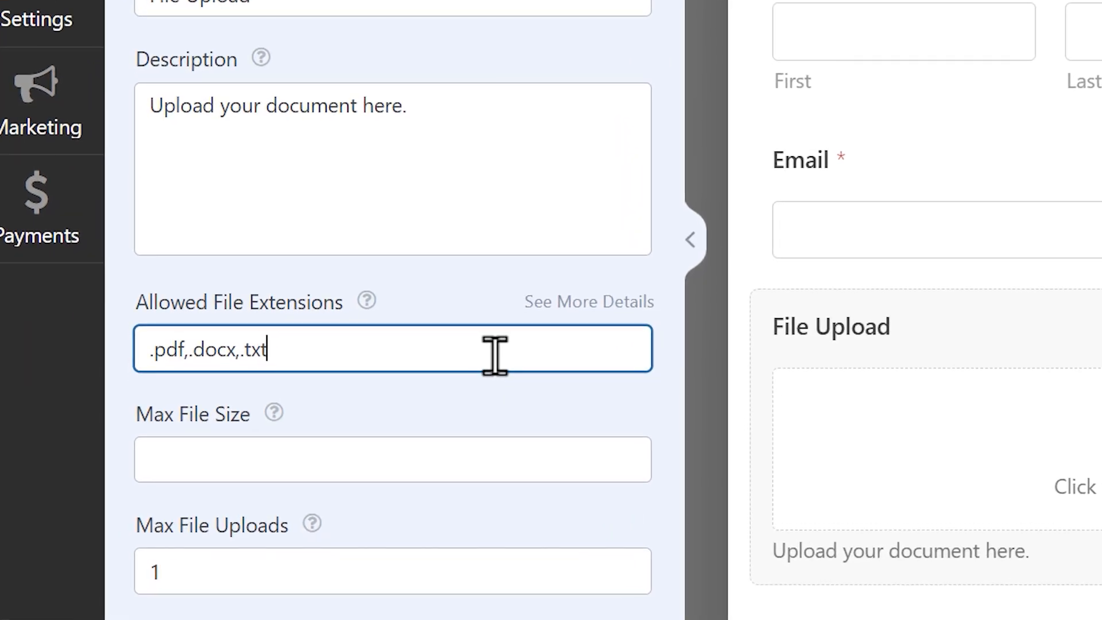
pyautogui.hotkey('ctrl', 'a')
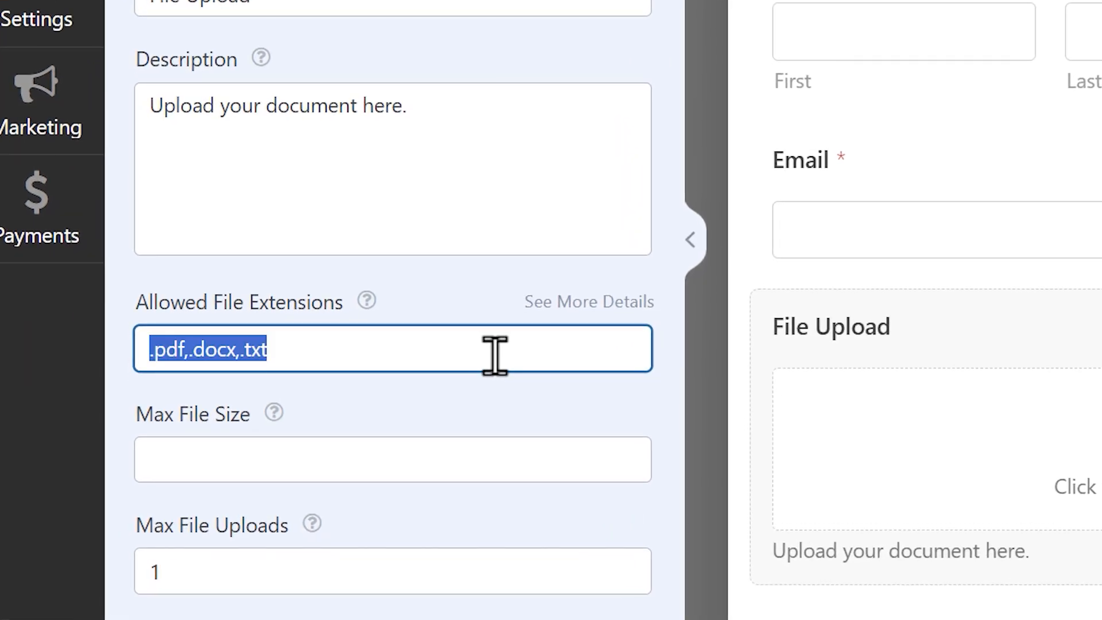
pyautogui.press('BackSpace')
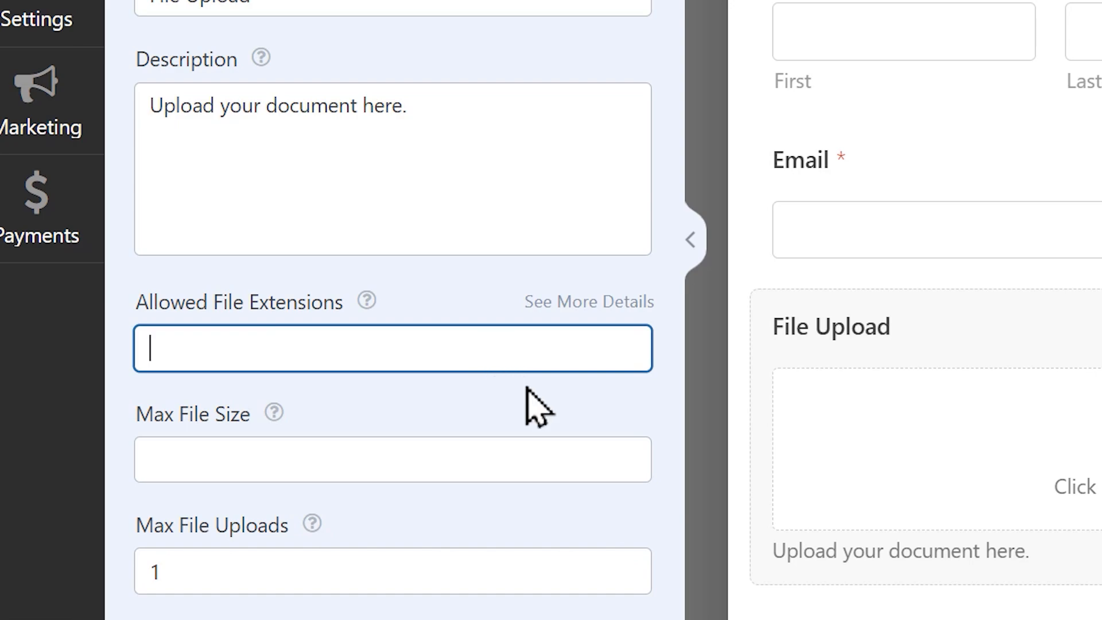
# - Try a maximum file size of 15, clear the value again and read the setting's help text
pyautogui.click(568, 457)
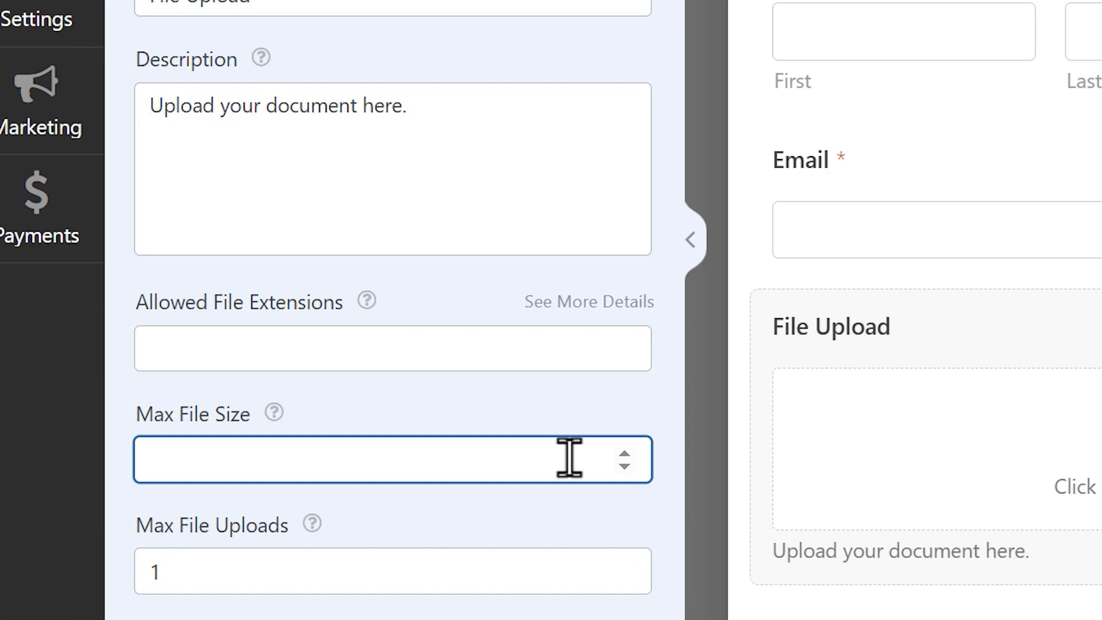
pyautogui.write('15')
pyautogui.hotkey('ctrl', 'a')
pyautogui.press('BackSpace')
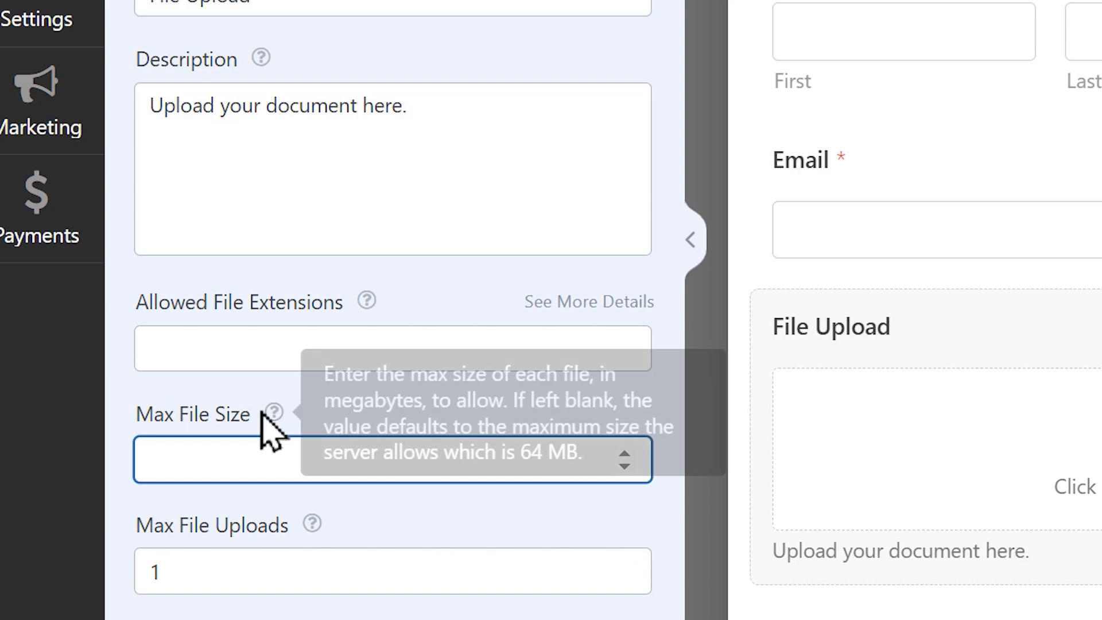
pyautogui.moveTo(270, 417)
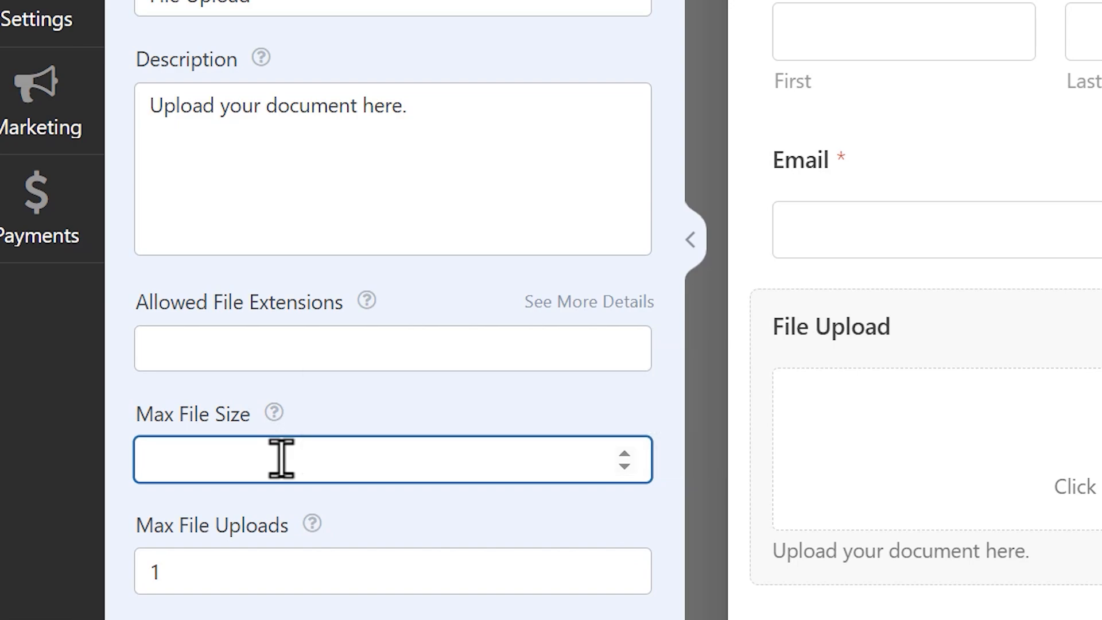
# - Try setting the maximum number of file uploads to 2
pyautogui.click(489, 559)
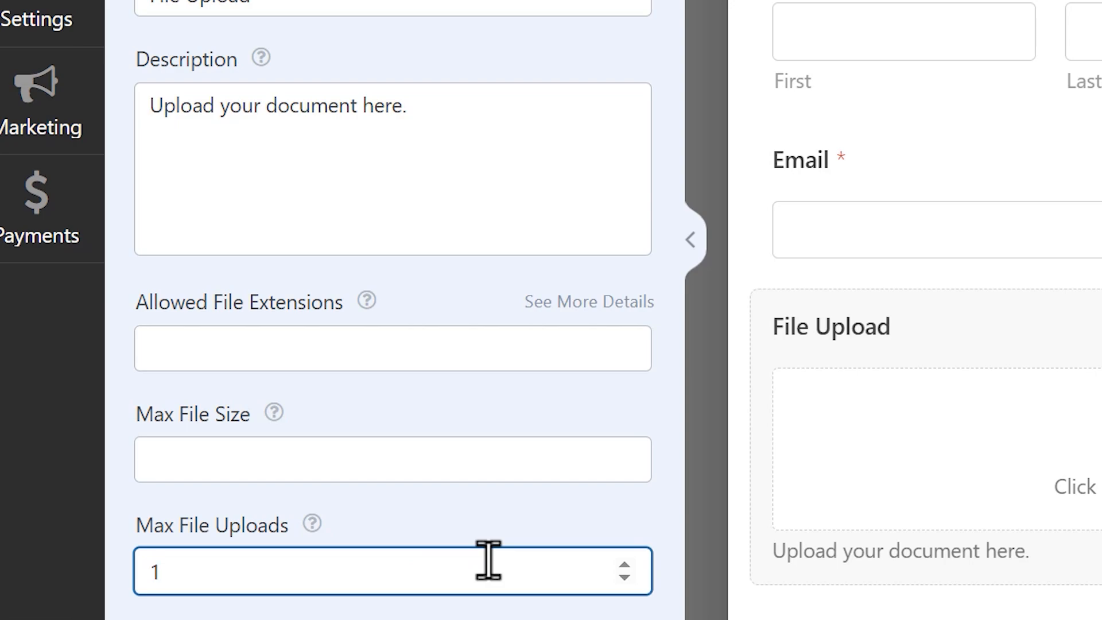
pyautogui.press('BackSpace')
pyautogui.write('2')
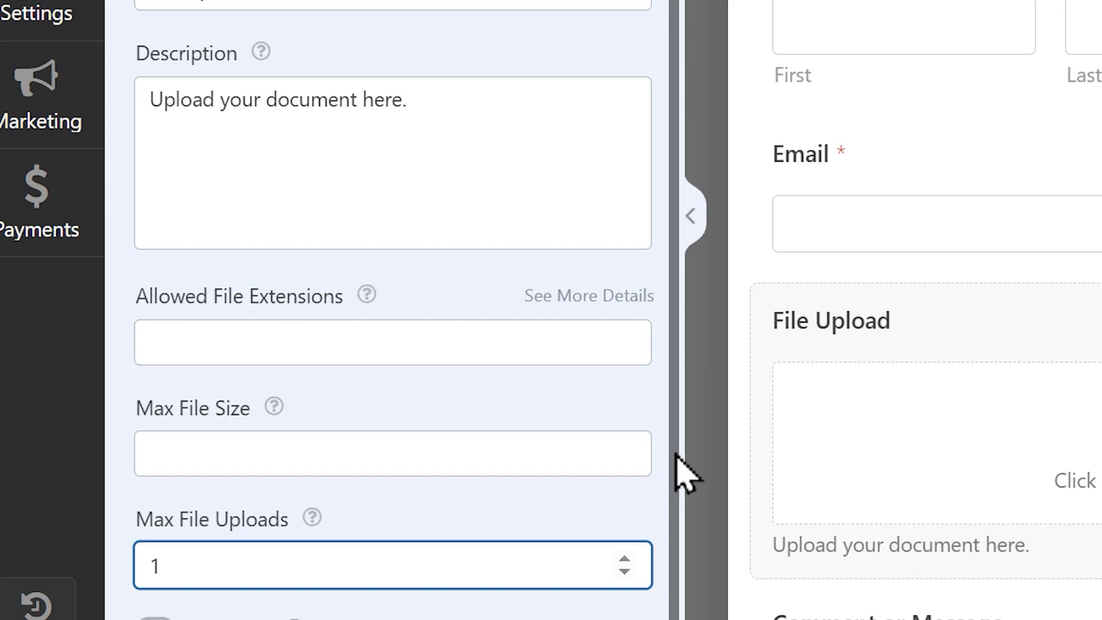
# - Make the File Upload field required and set its style to Classic
pyautogui.moveTo(675, 453); pyautogui.dragTo(673, 546)
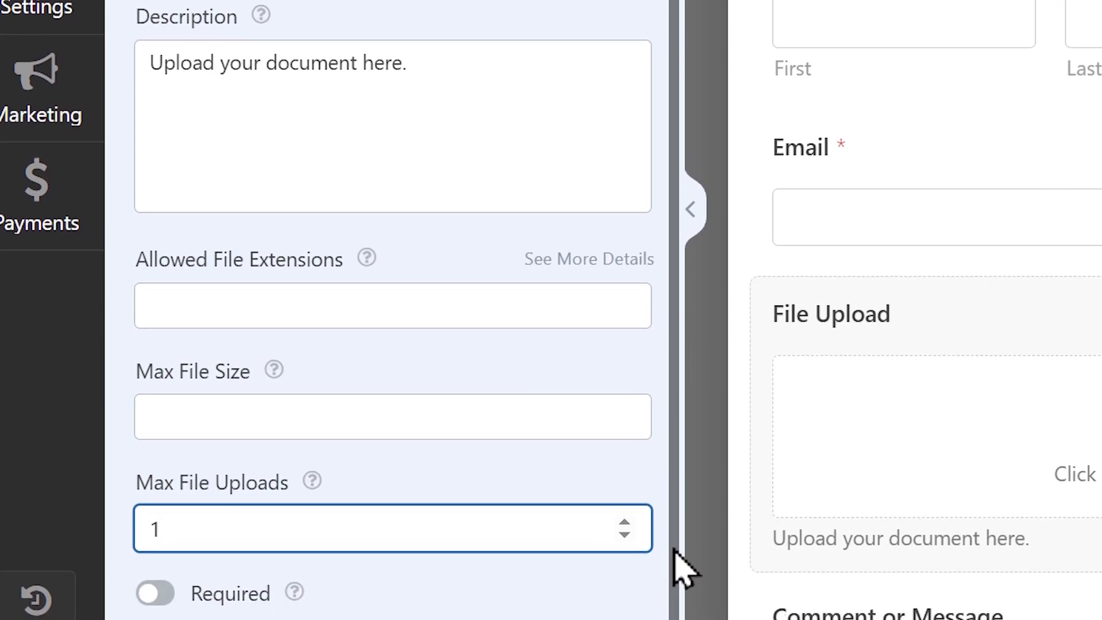
pyautogui.click(150, 592)
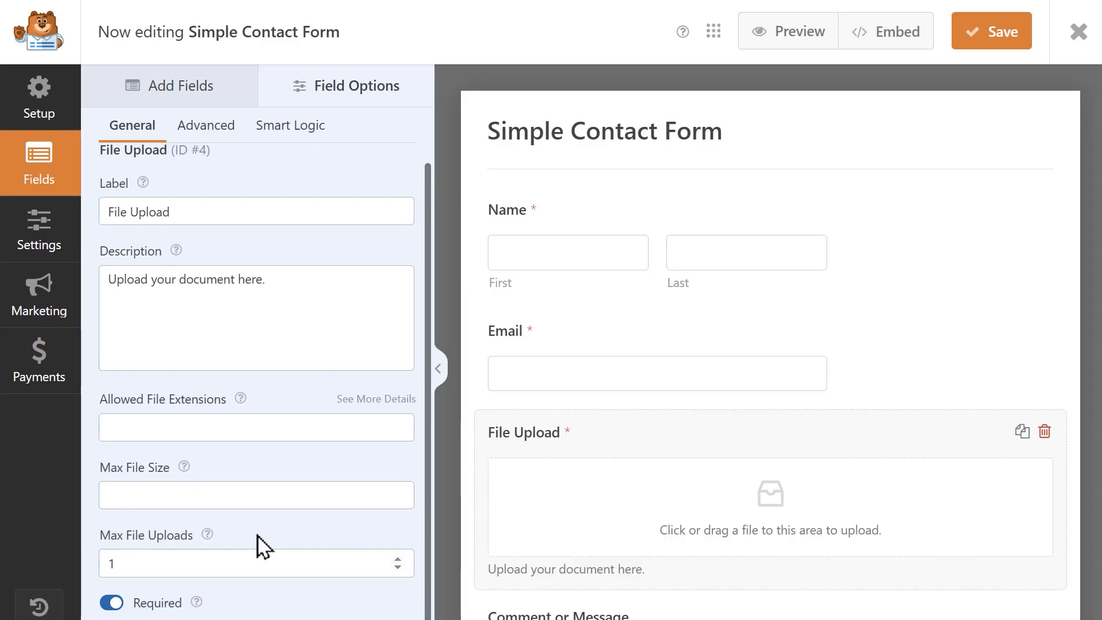
pyautogui.click(197, 125)
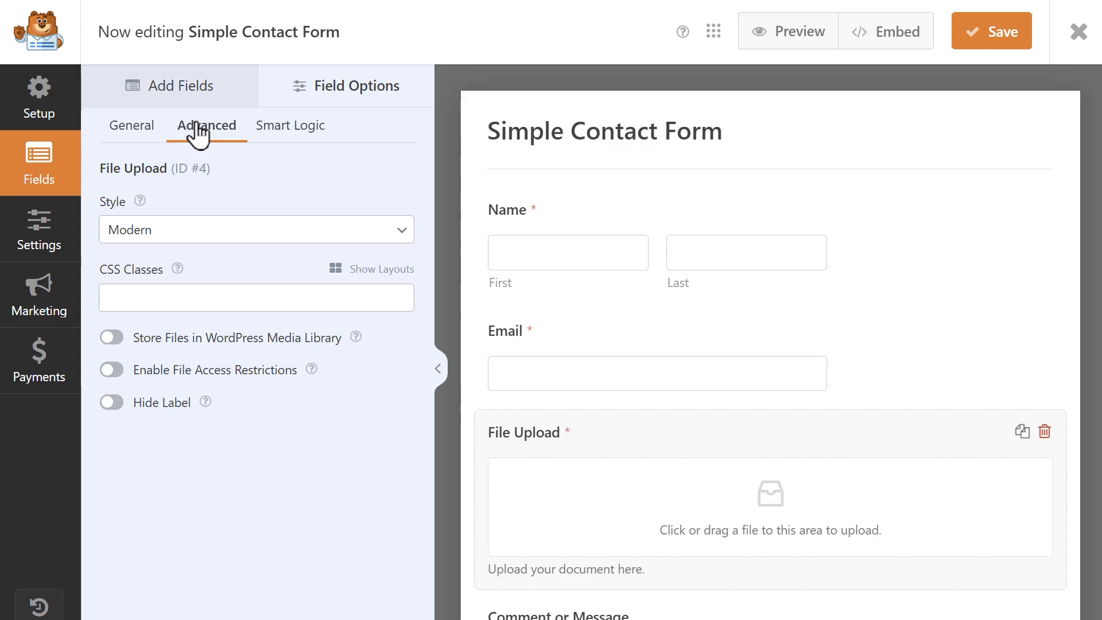
pyautogui.click(240, 229)
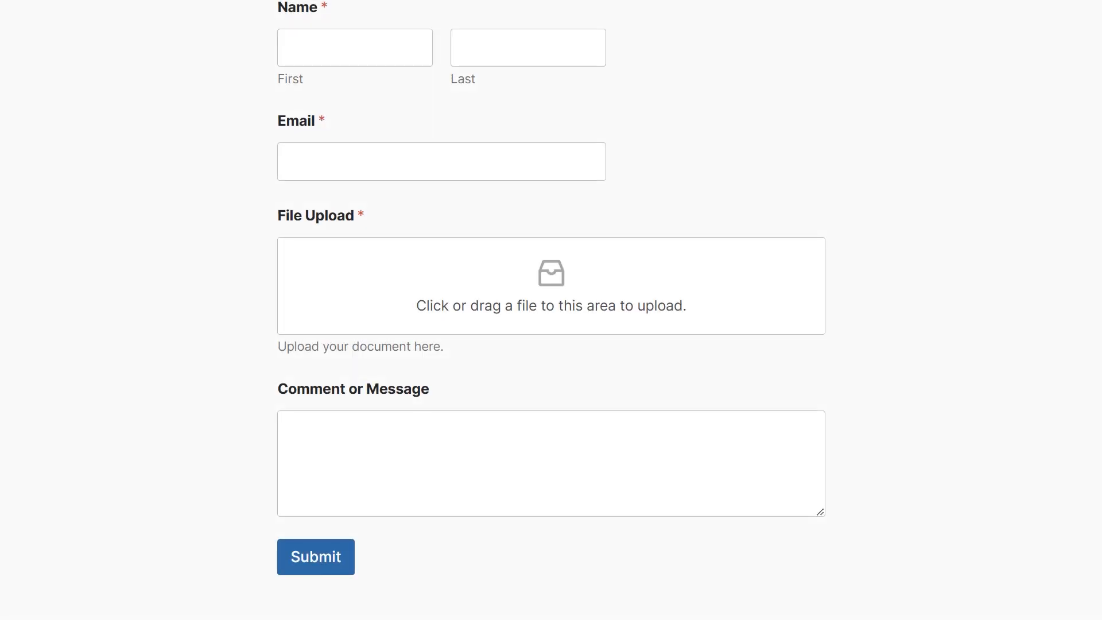
# - Try the drag-and-drop and Choose File upload styles on the form page, and open the WordPress Media Library
pyautogui.moveTo(1100, 413); pyautogui.dragTo(760, 280)
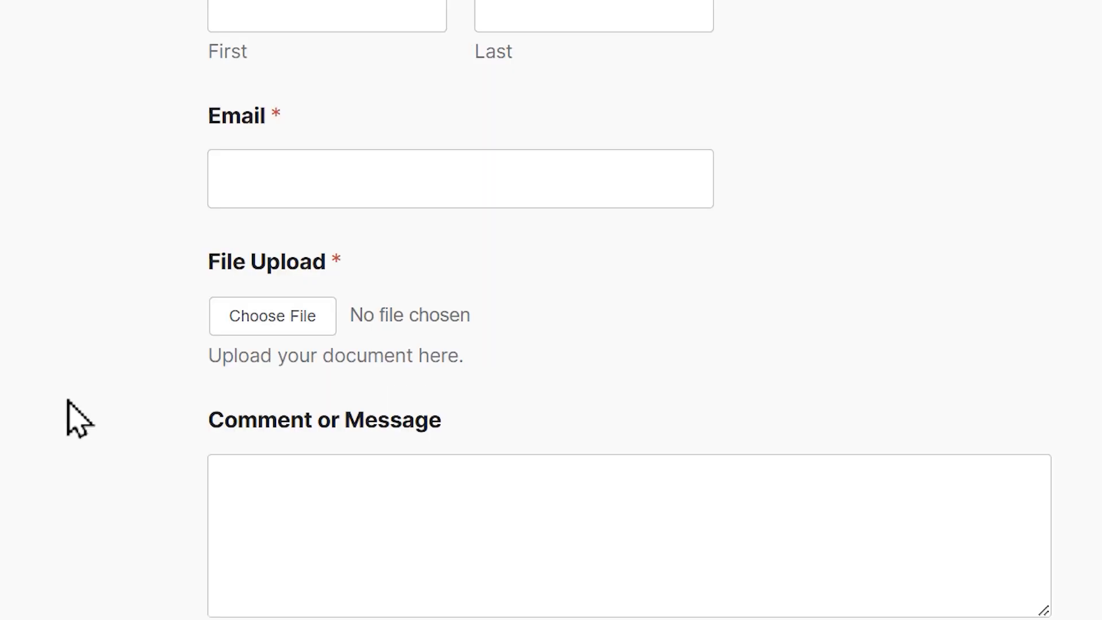
pyautogui.click(225, 317)
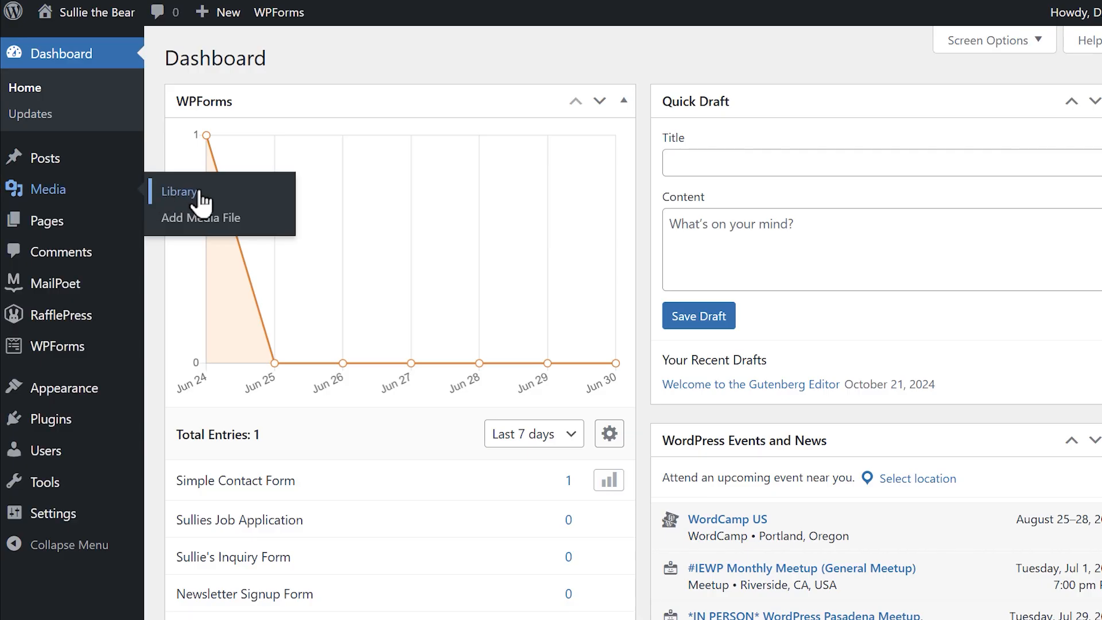
pyautogui.click(200, 192)
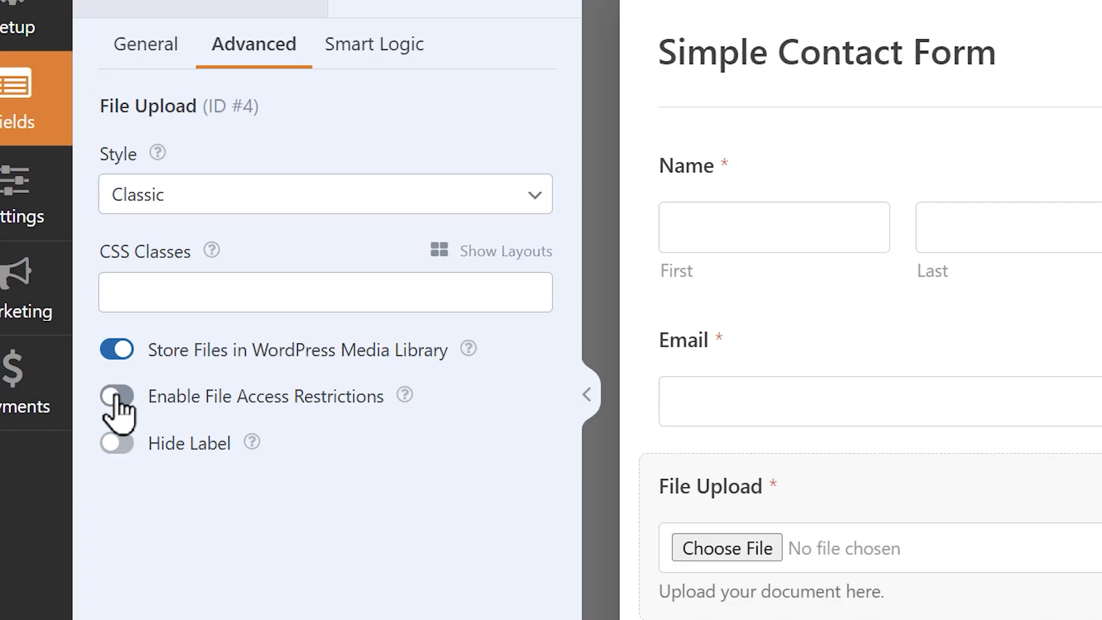
# - Enable file access restrictions on the File Upload field, restrict access to Logged-in Users, and check the available user roles
pyautogui.click(117, 398)
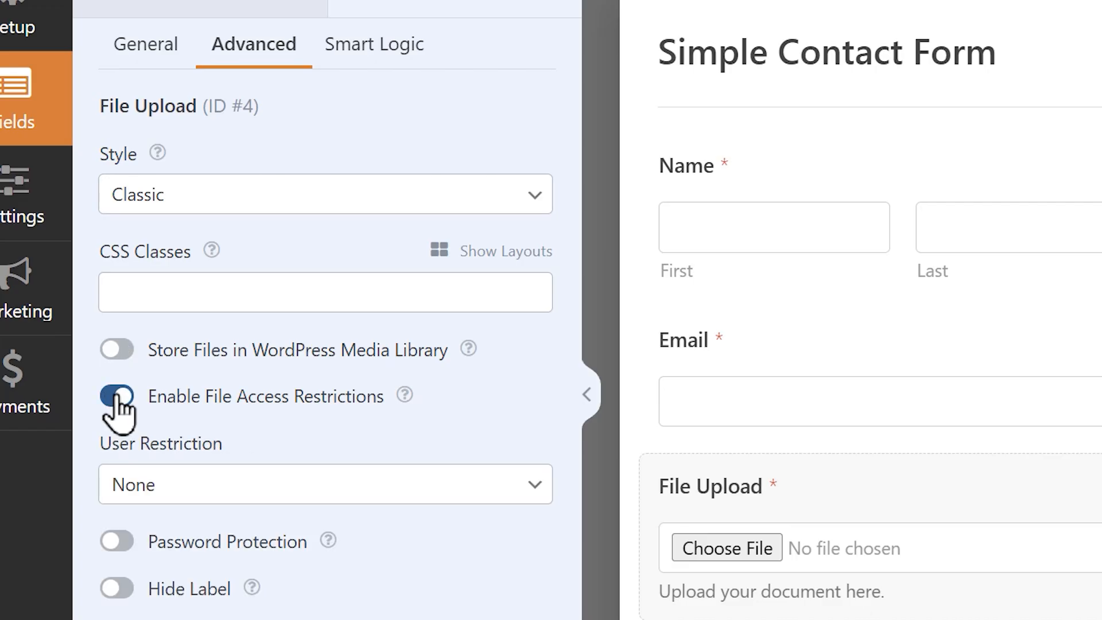
pyautogui.click(395, 489)
pyautogui.click(359, 562)
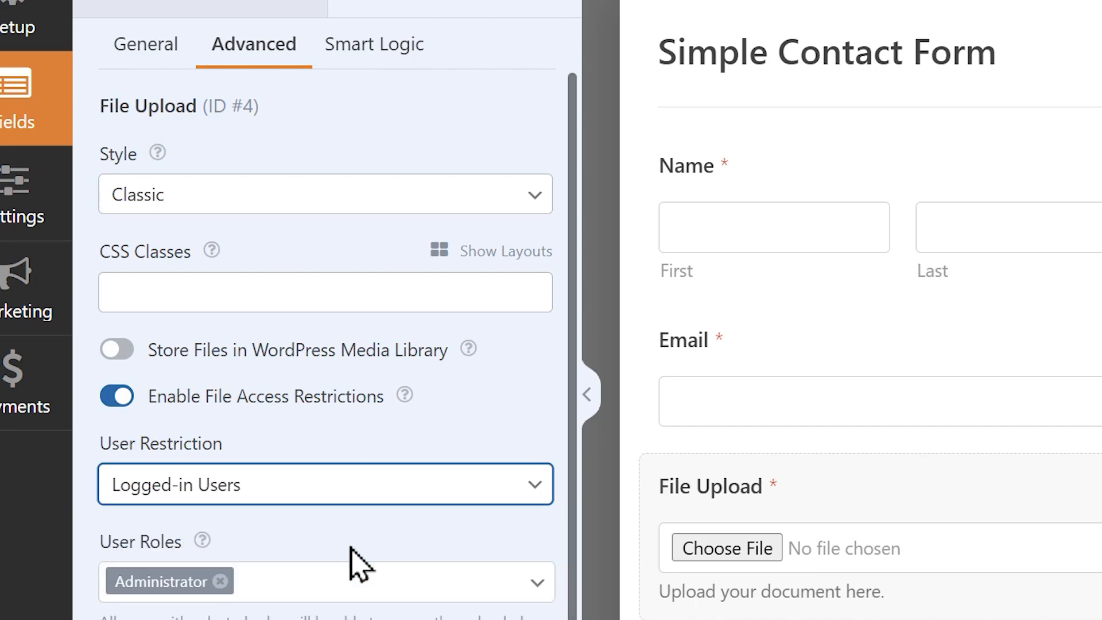
pyautogui.click(422, 581)
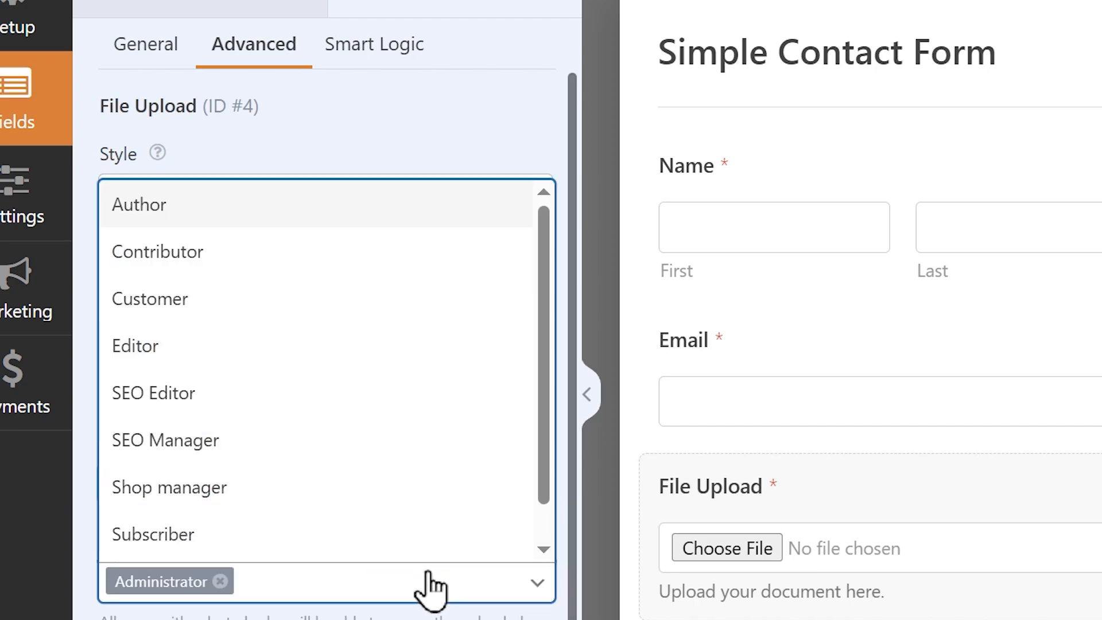
pyautogui.click(505, 617)
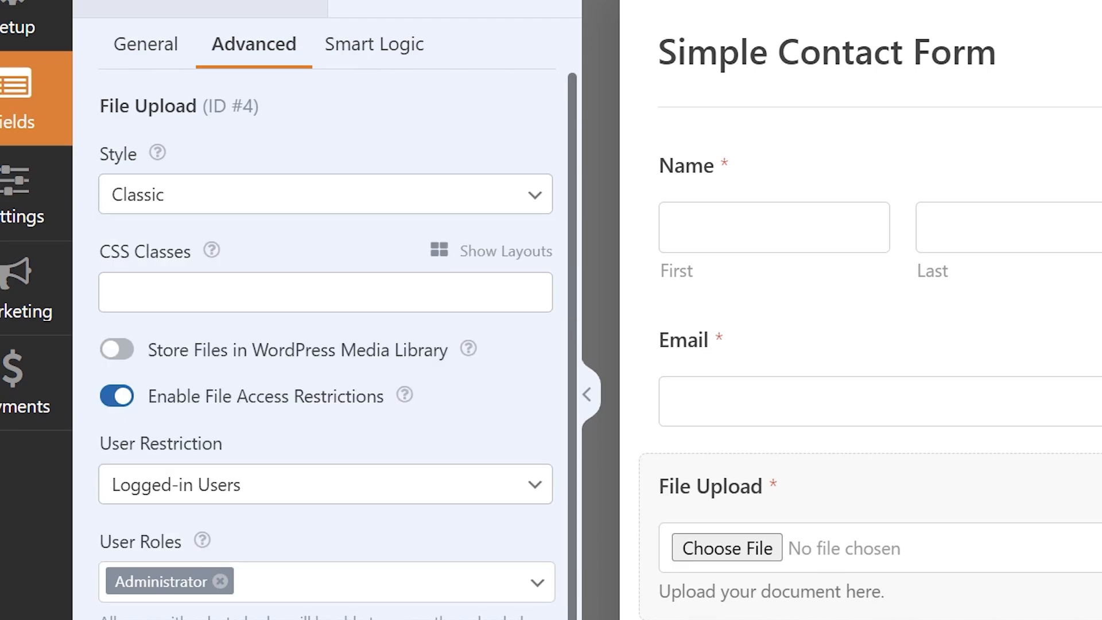
# - Check the choices for specific allowed users and enable Password Protection for the uploaded files
pyautogui.scroll(-5, 579, 586)
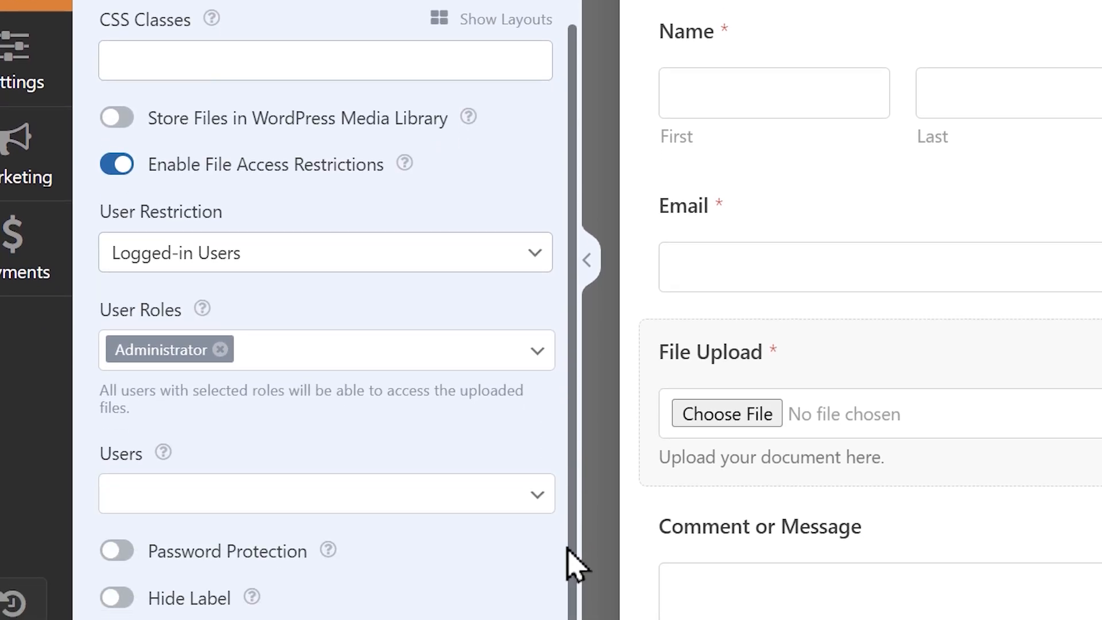
pyautogui.click(519, 494)
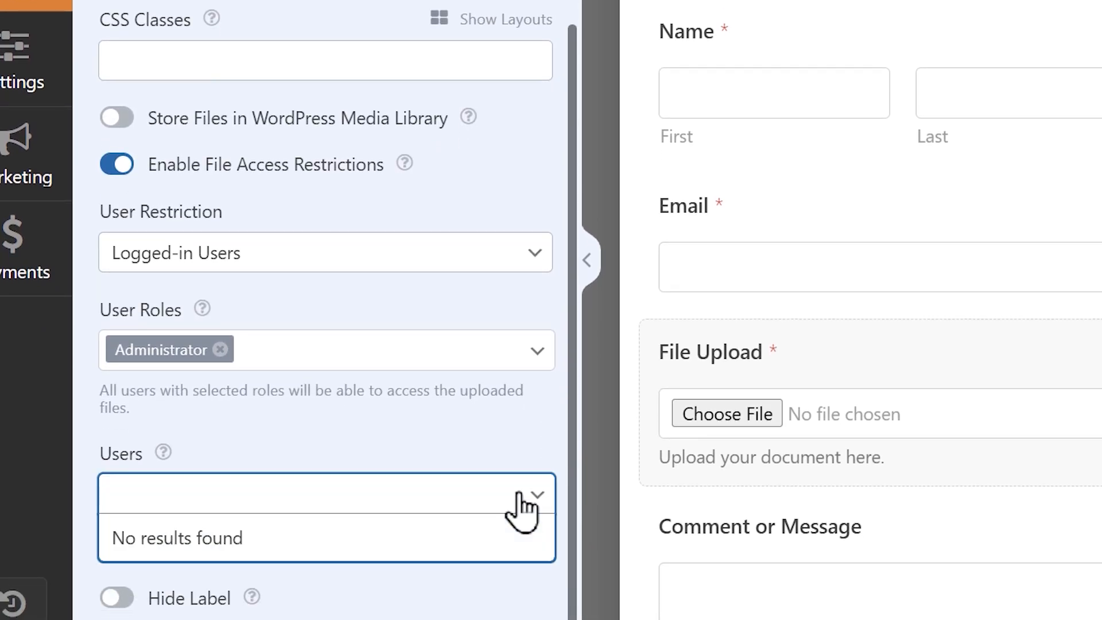
pyautogui.click(469, 433)
pyautogui.click(299, 553)
pyautogui.scroll(-2, 300, 563)
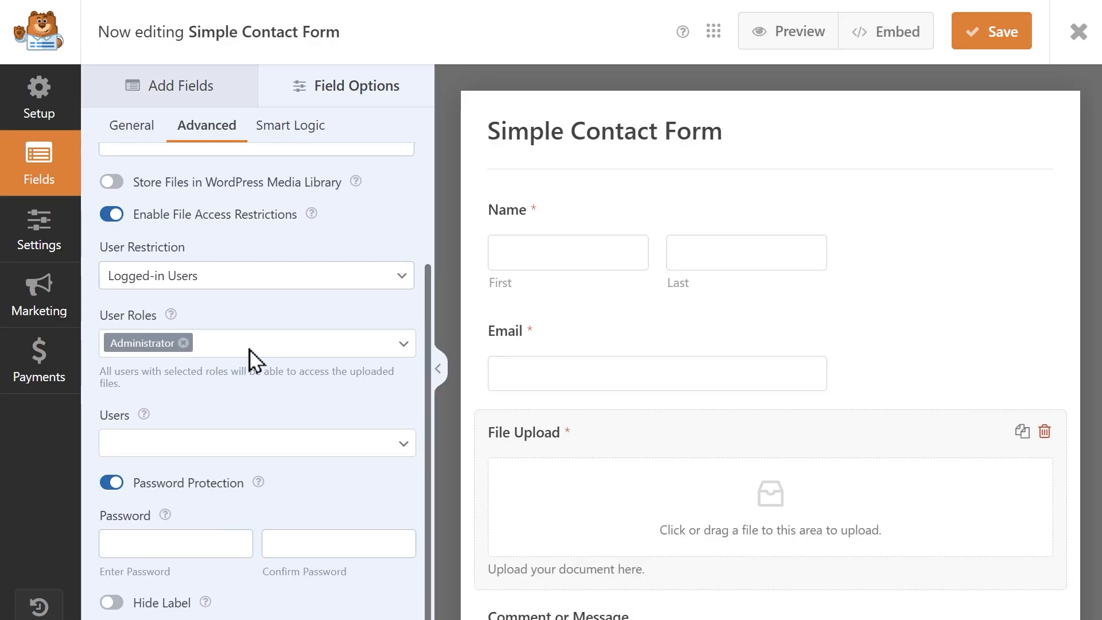
# - Enable File Upload Attachments in the advanced options of the form's Default Notification
pyautogui.click(46, 247)
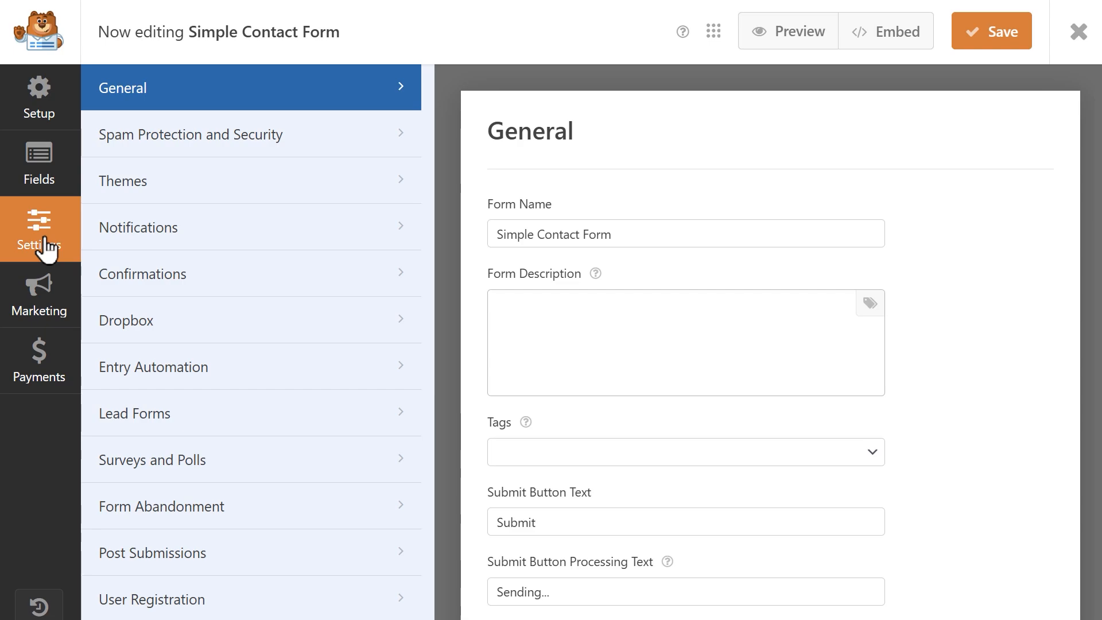
pyautogui.click(200, 222)
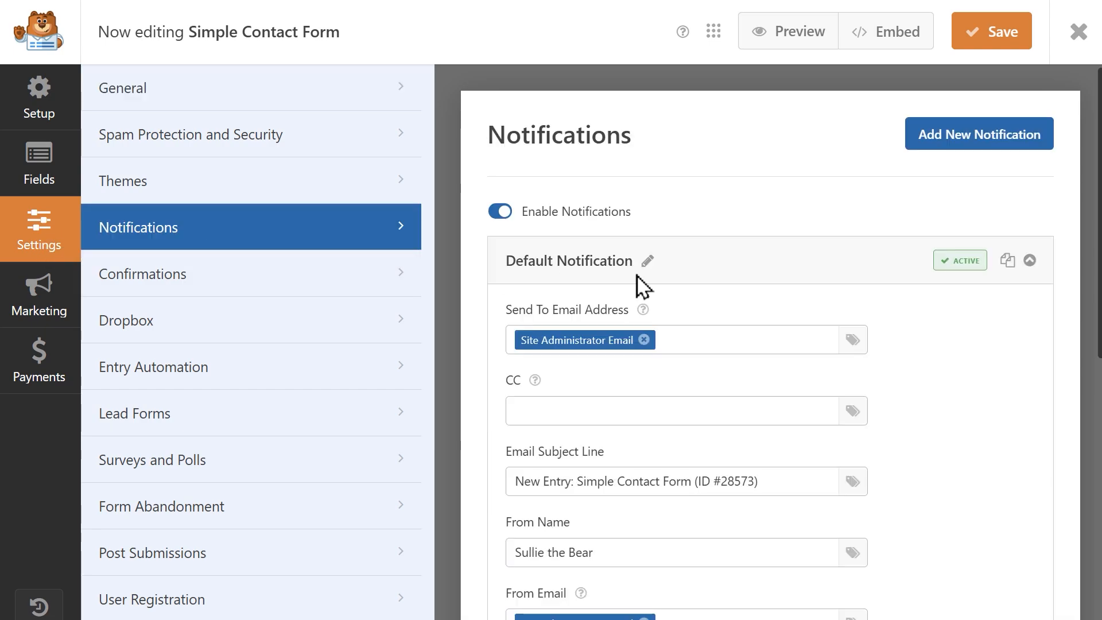
pyautogui.scroll(-10, 1094, 389)
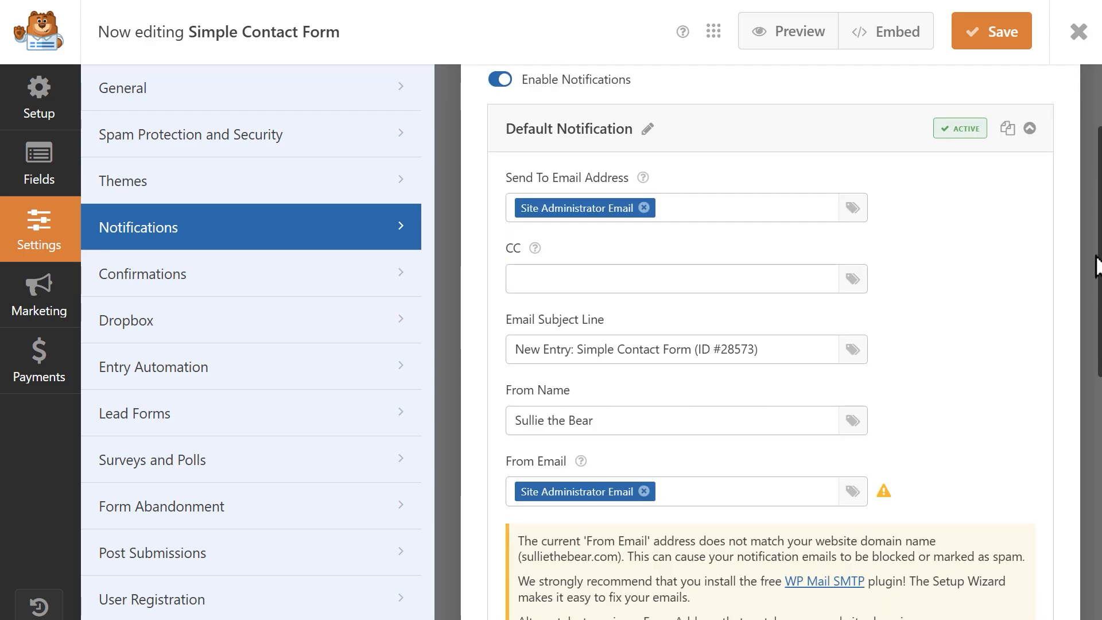
pyautogui.scroll(-1, 1081, 512)
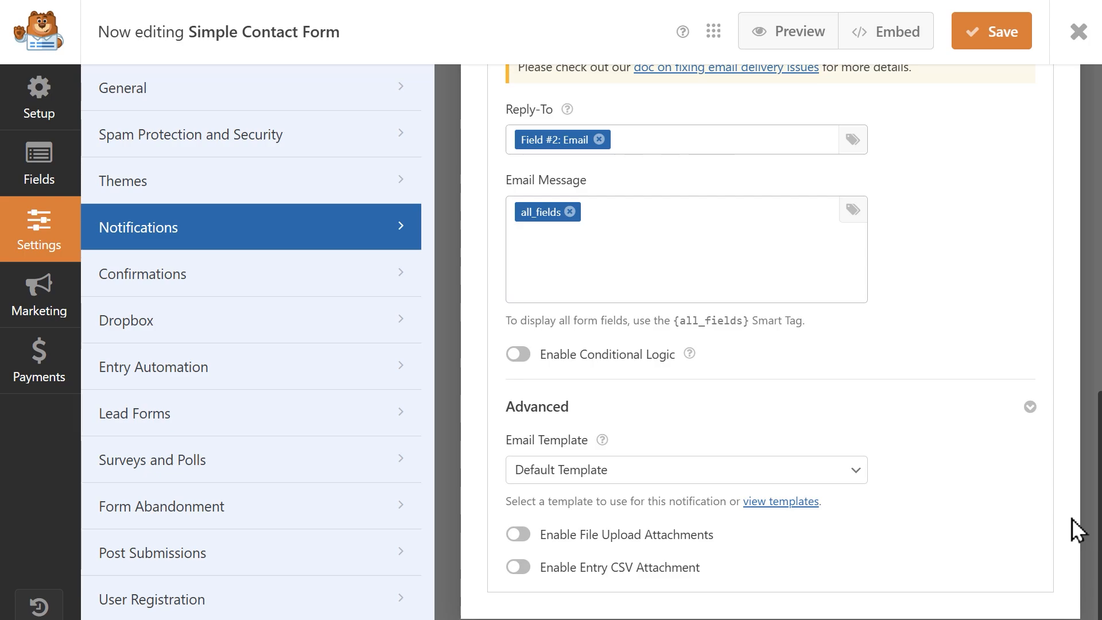
pyautogui.click(518, 534)
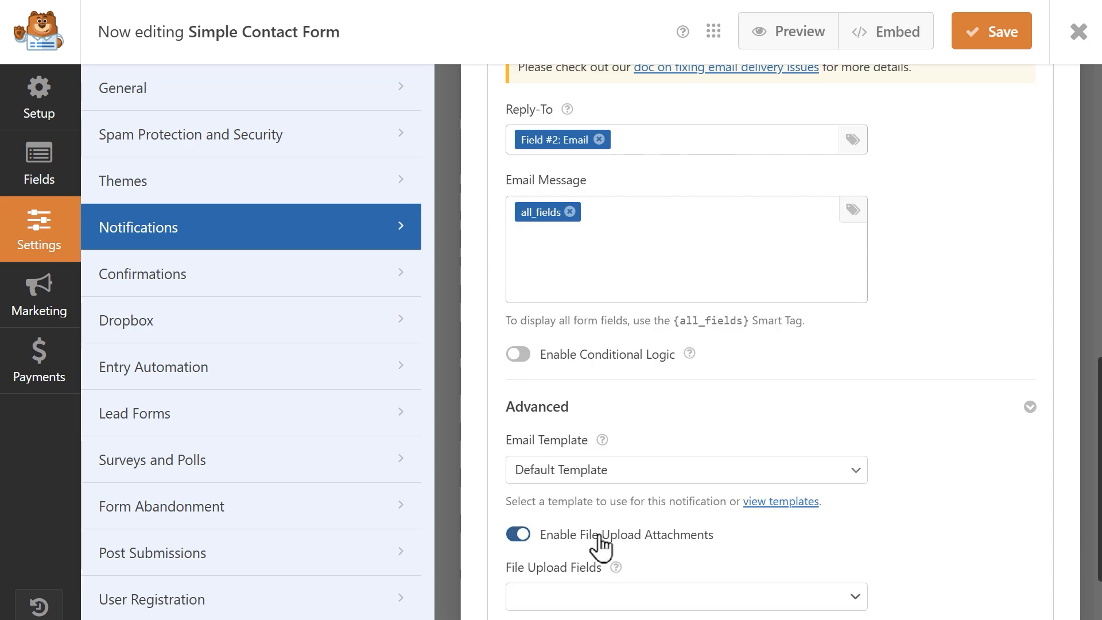
# - Select the File Upload field as the notification's attachment source and check the selectable upload fields again
pyautogui.scroll(-3, 1097, 465)
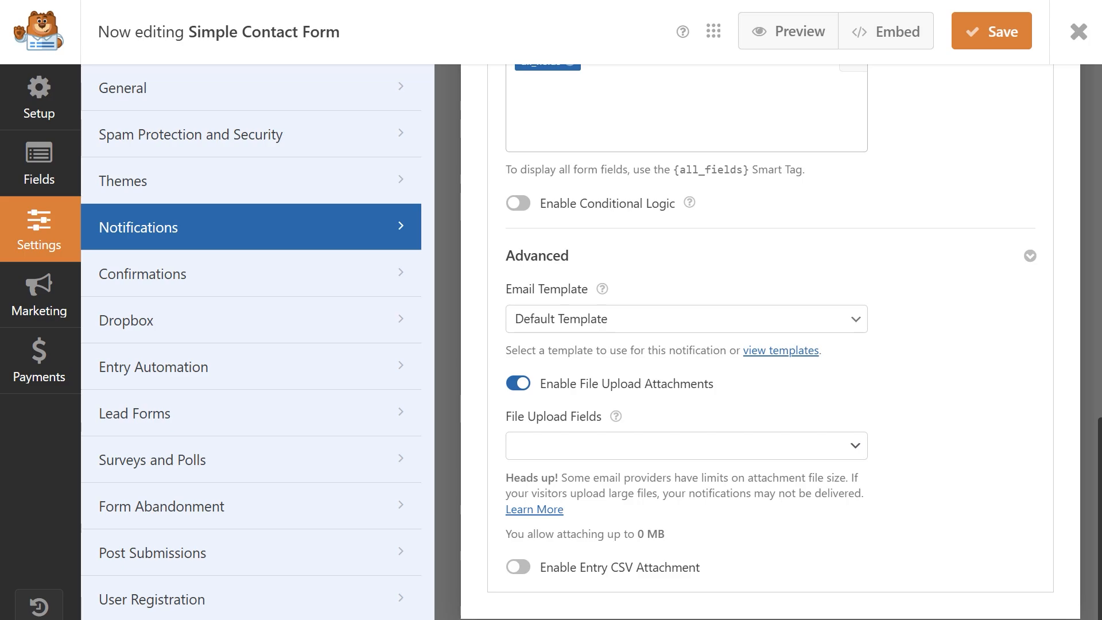
pyautogui.click(857, 459)
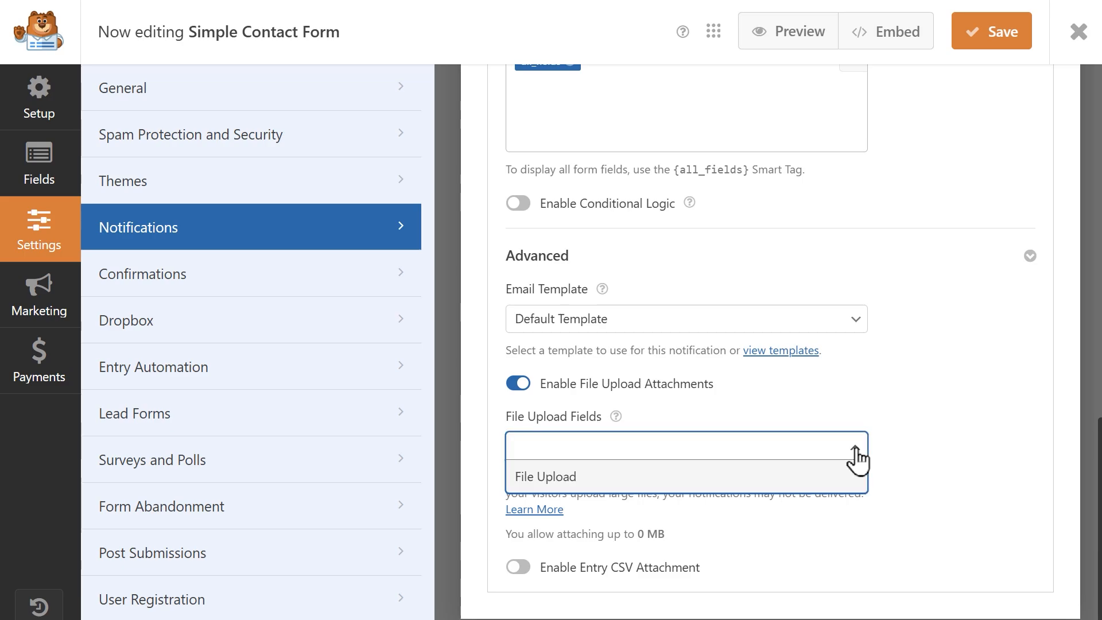
pyautogui.click(738, 478)
pyautogui.click(924, 427)
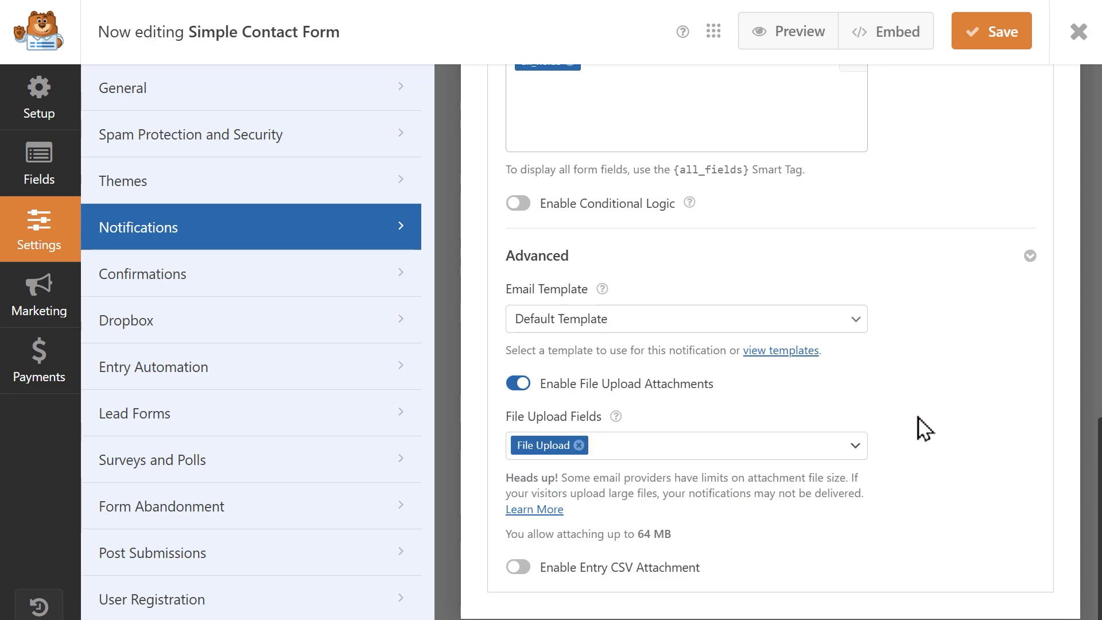
pyautogui.click(857, 449)
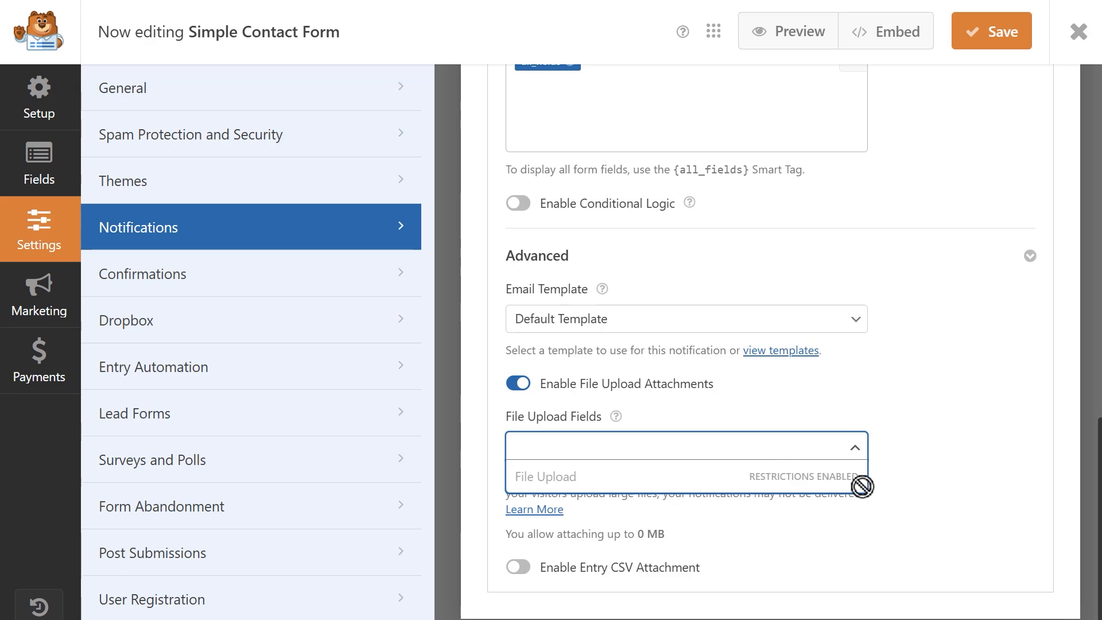
pyautogui.click(889, 494)
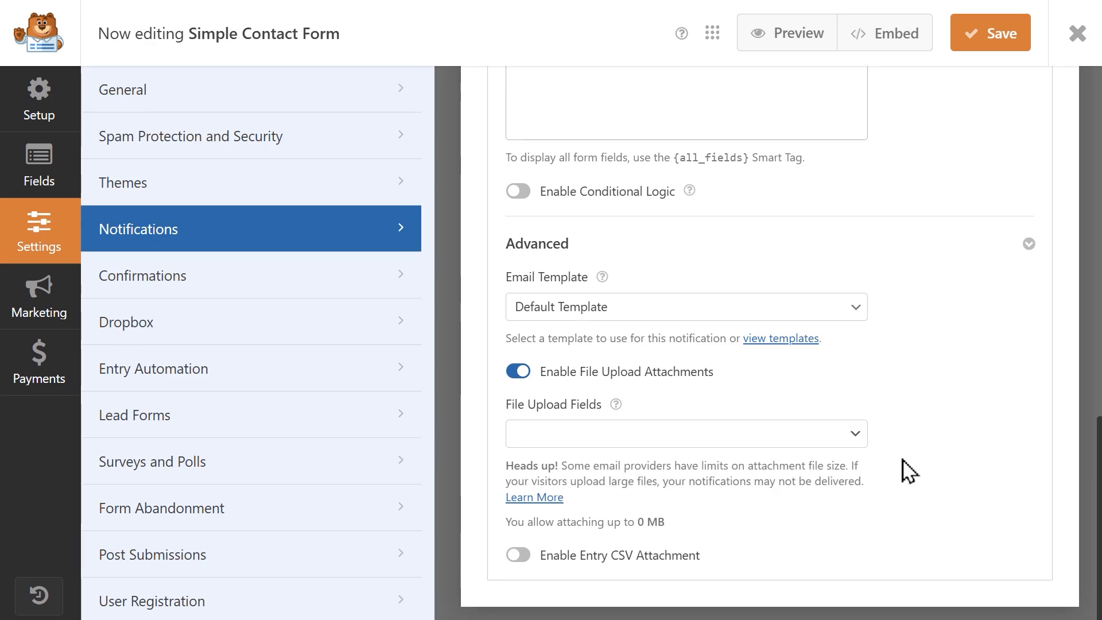
# - Attach File Upload #1 and File Upload #2 to the notification, remove File Upload #2 again, and save the form
pyautogui.click(861, 445)
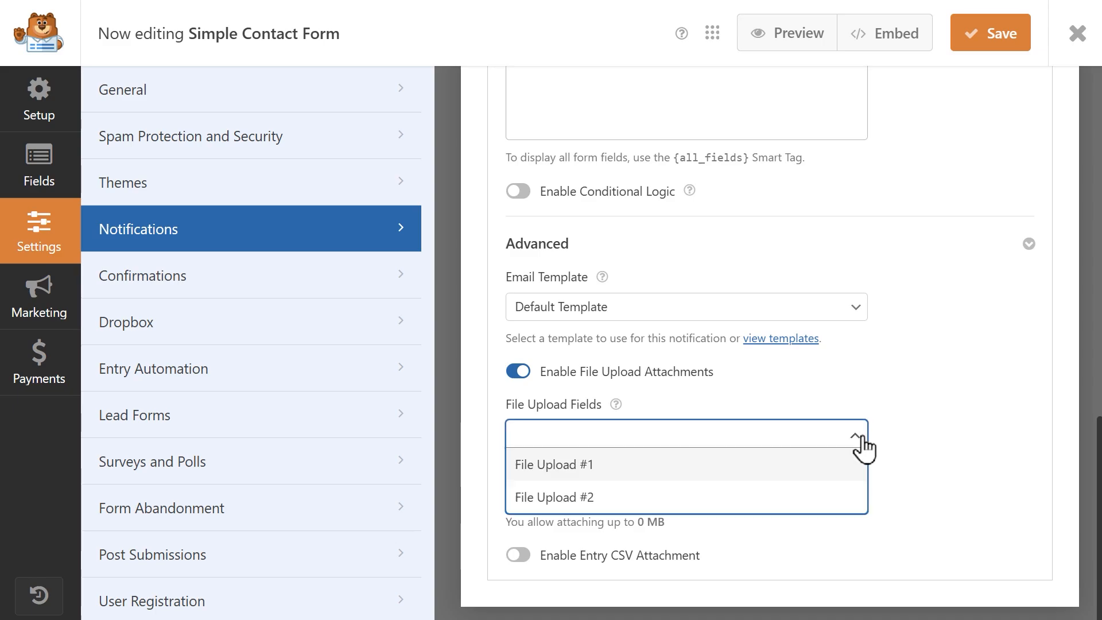
pyautogui.click(823, 467)
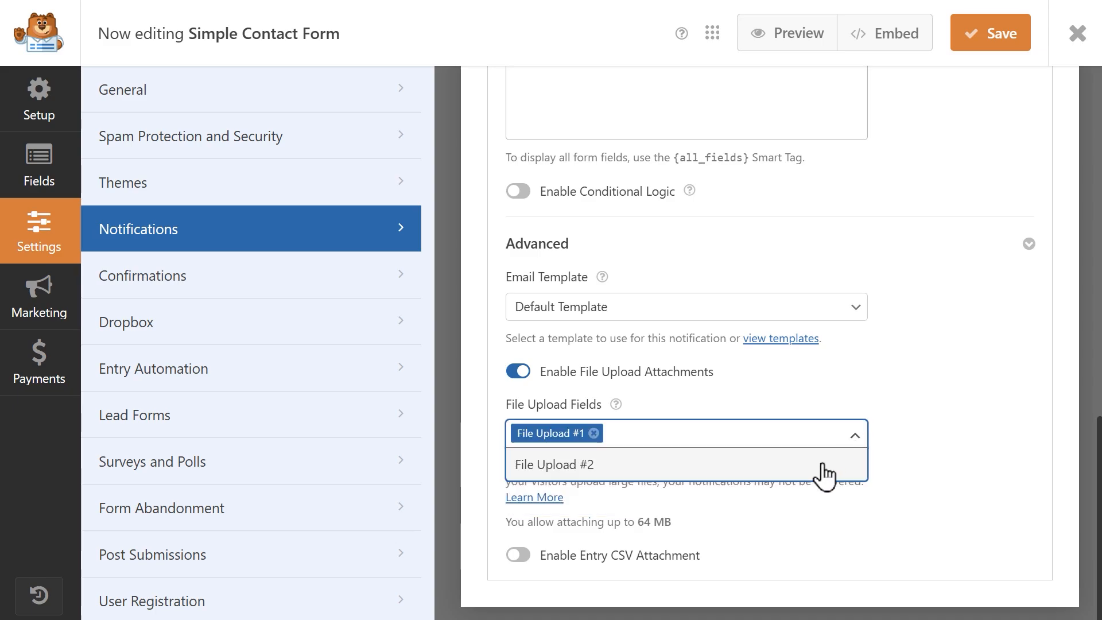
pyautogui.click(825, 468)
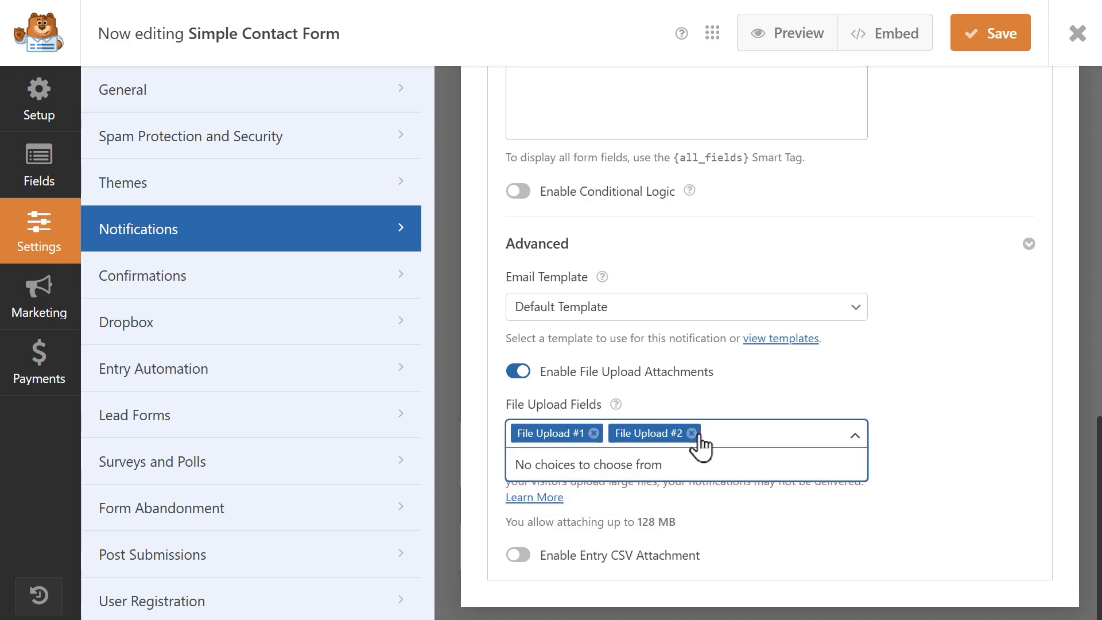
pyautogui.click(693, 433)
pyautogui.click(870, 394)
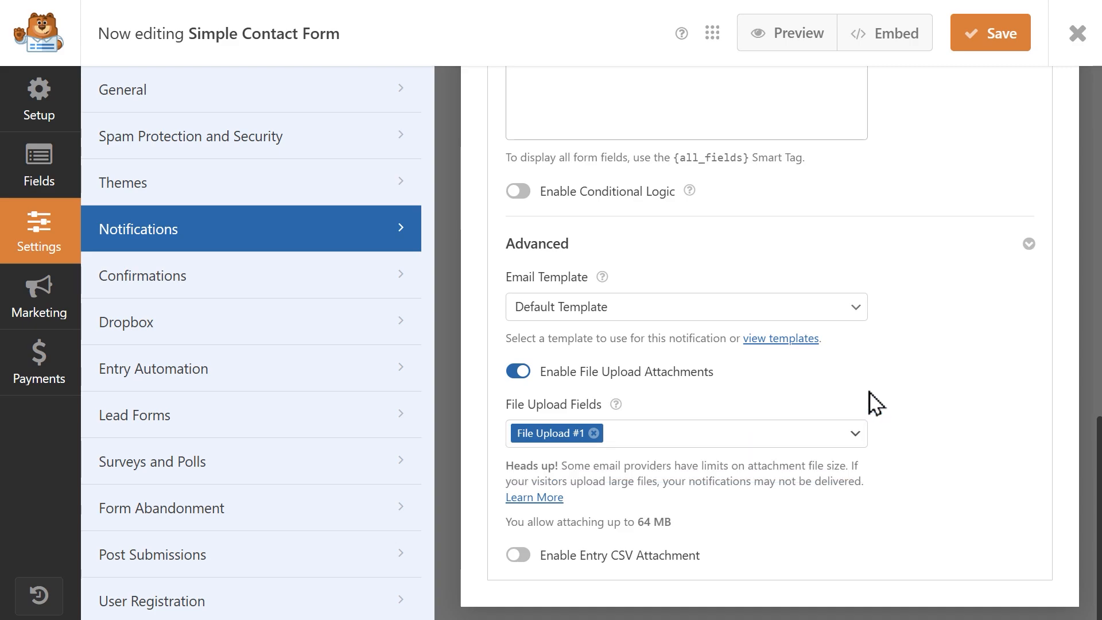
pyautogui.click(959, 34)
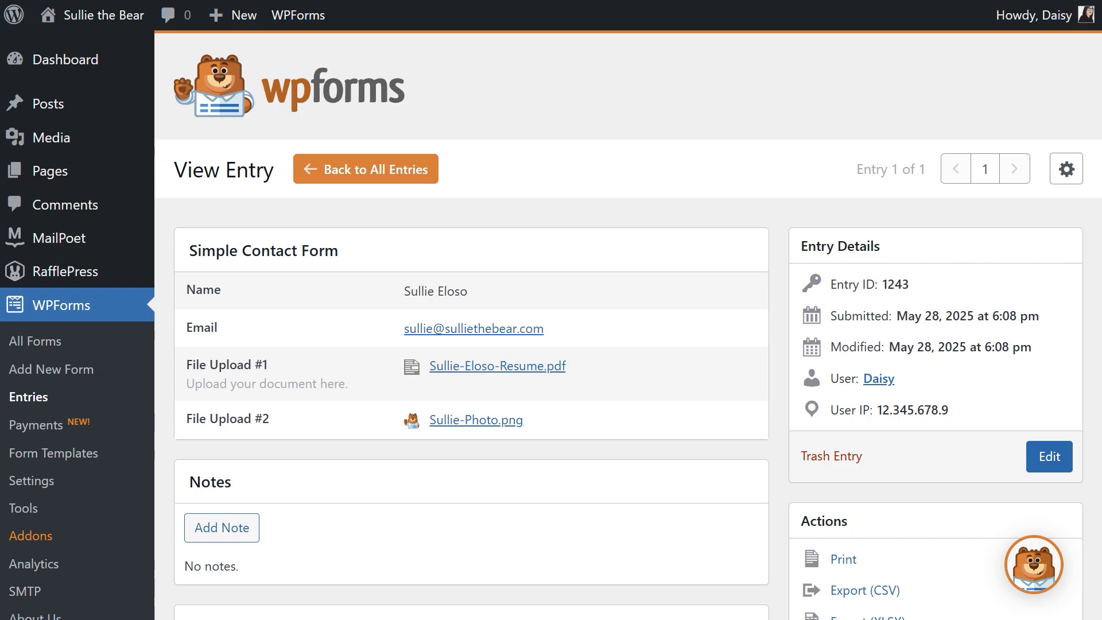
# - Browse the article categories in the WPForms documentation and look over the support request form in the WPForms account
pyautogui.scroll(-3, 551, 324)
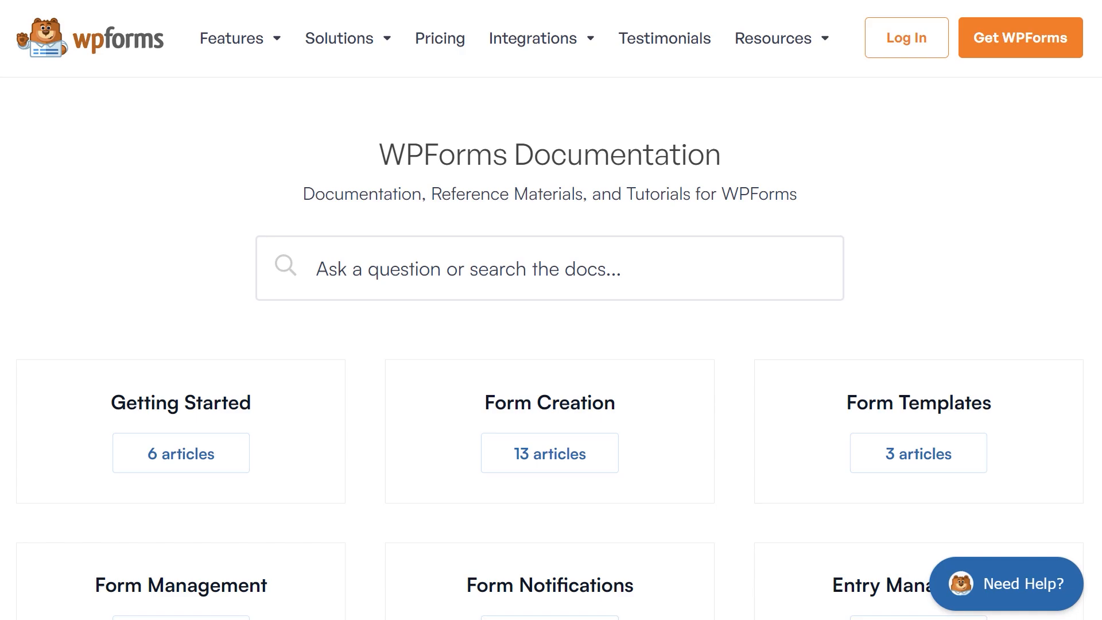
pyautogui.scroll(-2, 549, 310)
pyautogui.scroll(-7, 549, 310)
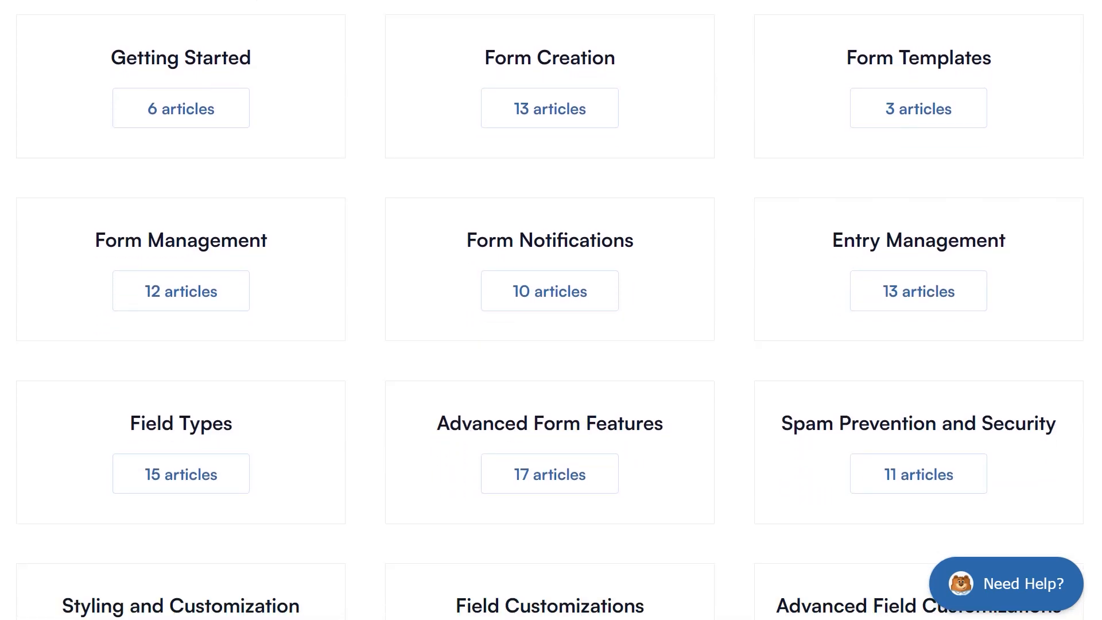
pyautogui.scroll(-6, 549, 310)
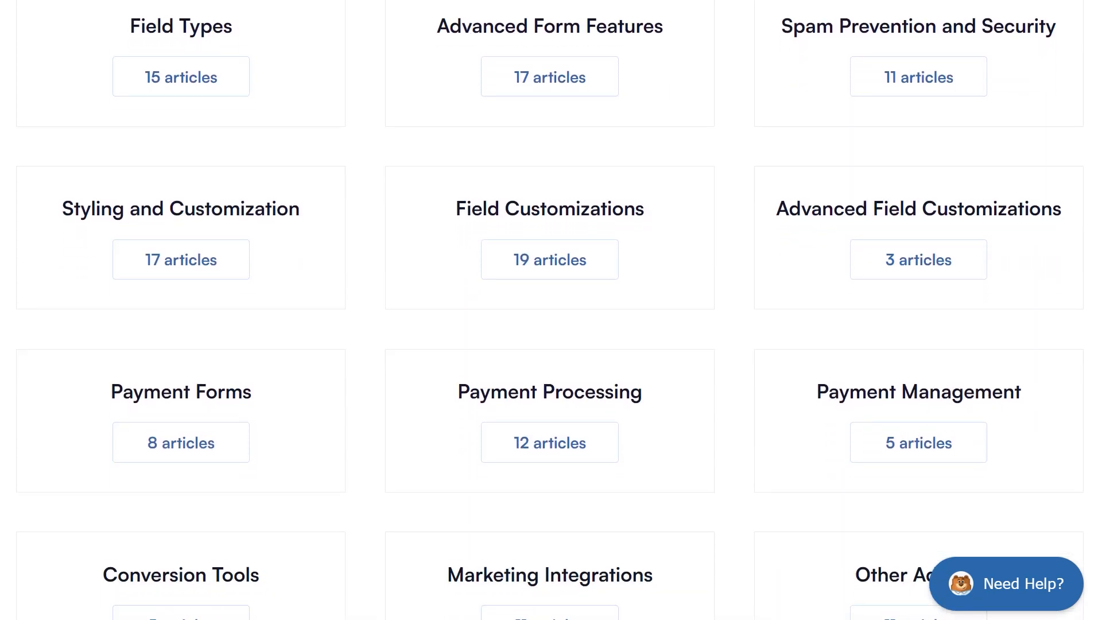
pyautogui.scroll(-6, 549, 310)
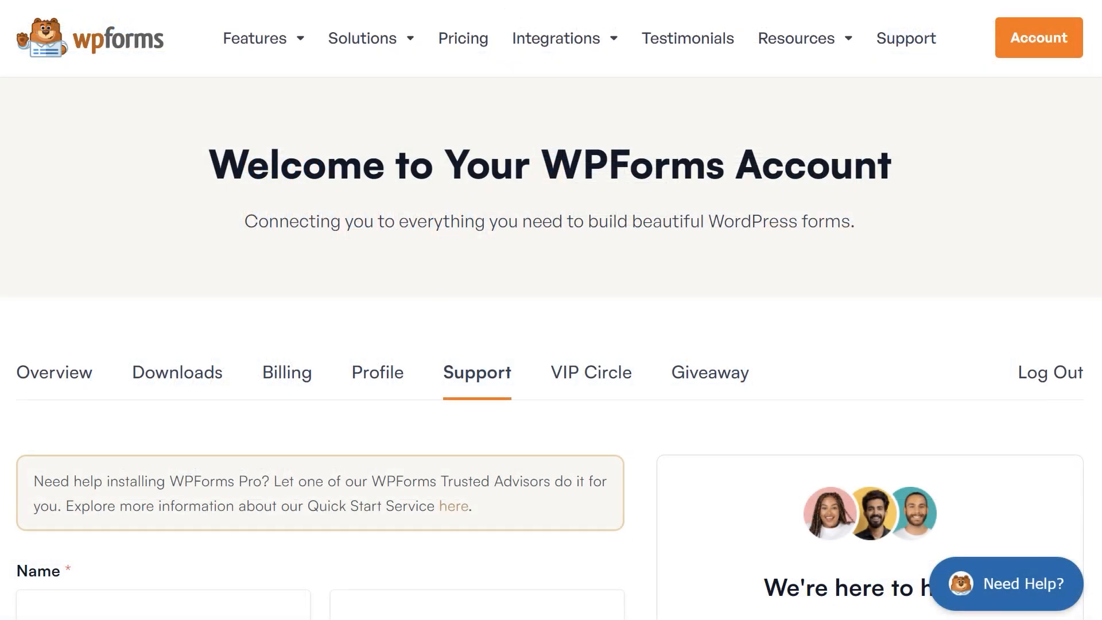
pyautogui.scroll(-7, 551, 310)
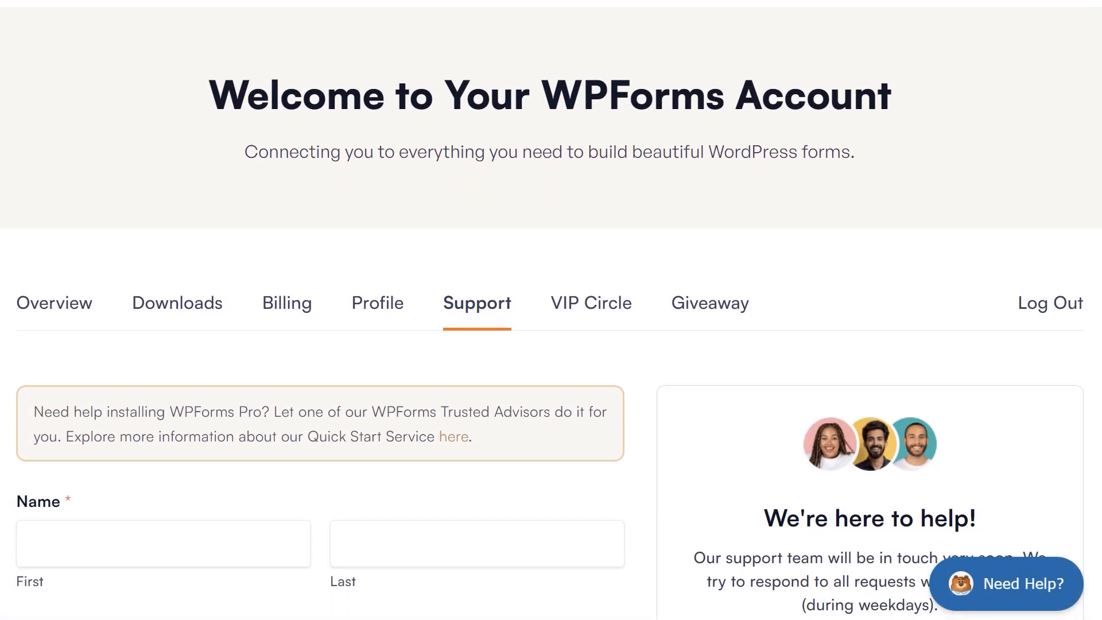
pyautogui.scroll(-6, 551, 310)
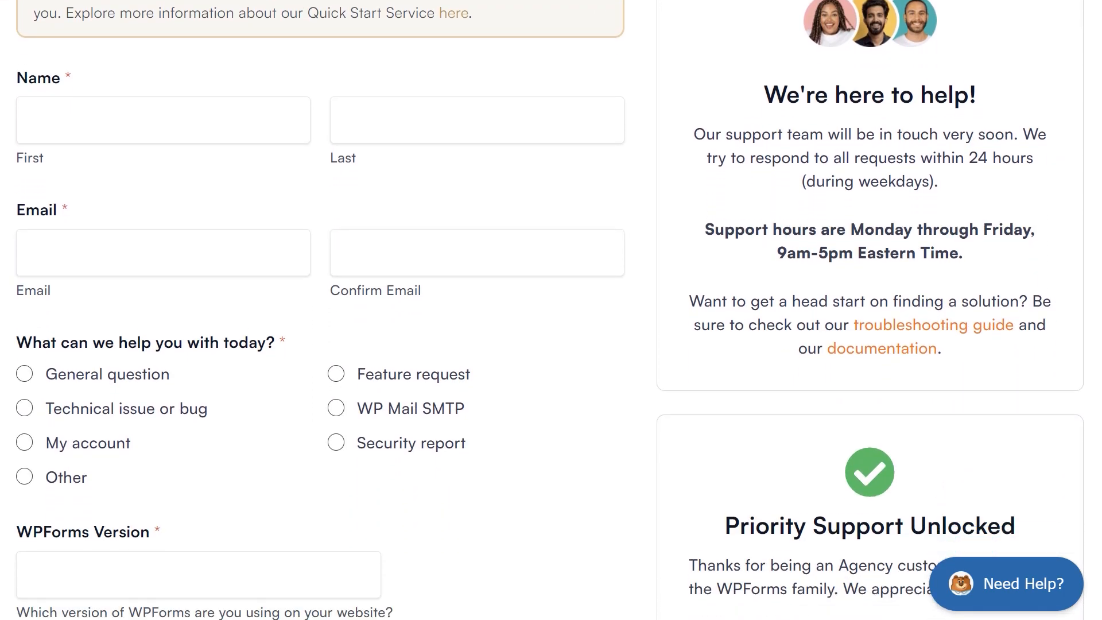